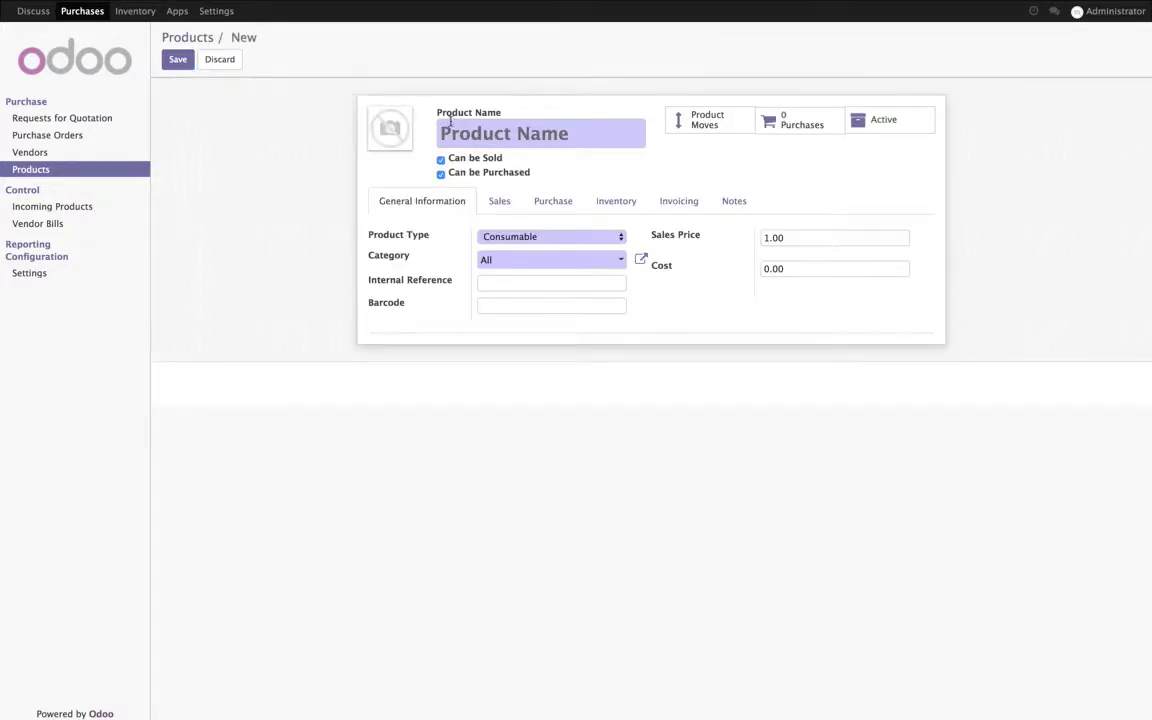
Step: Upload laptop.png as the new product's picture and name the product Laptop
{"action": "left_click", "coordinate": [377, 116]}
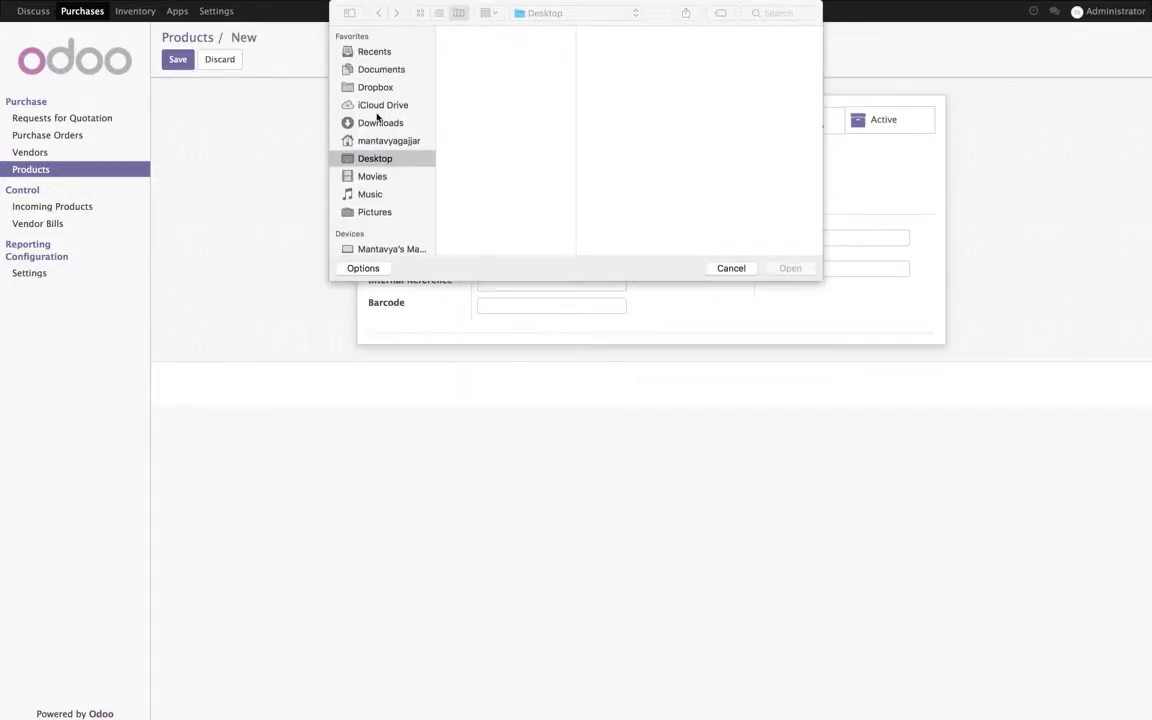
{"action": "left_click", "coordinate": [465, 95]}
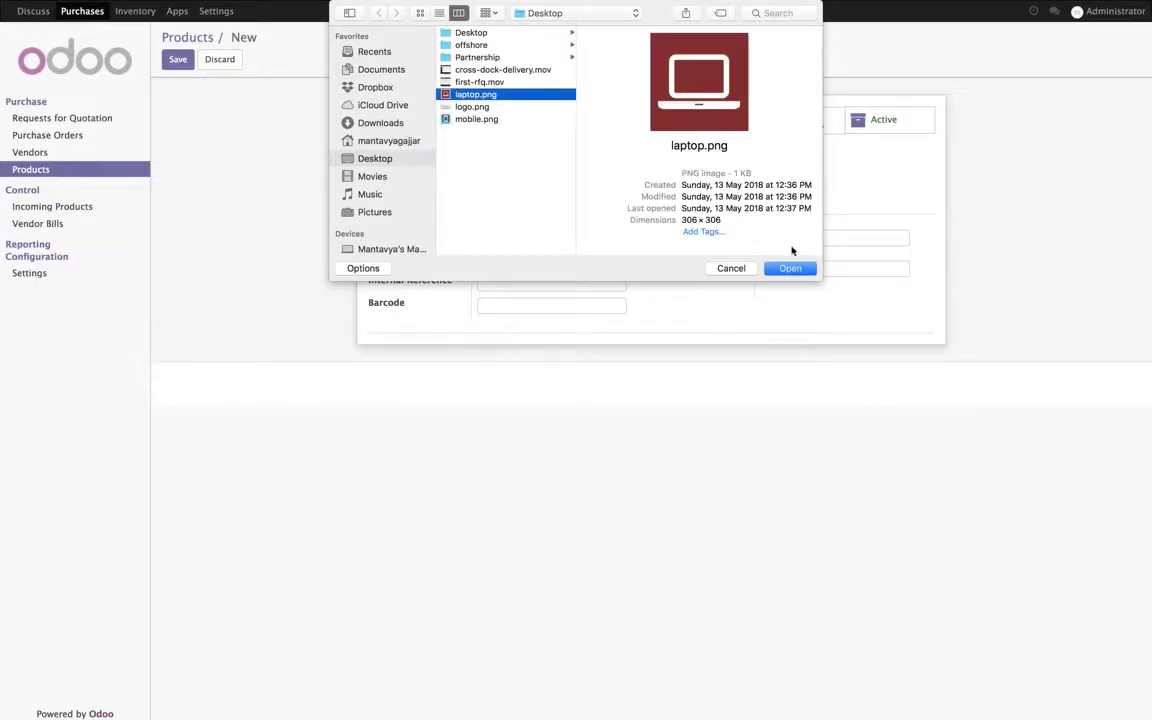
{"action": "left_click", "coordinate": [797, 267]}
{"action": "left_click", "coordinate": [554, 131]}
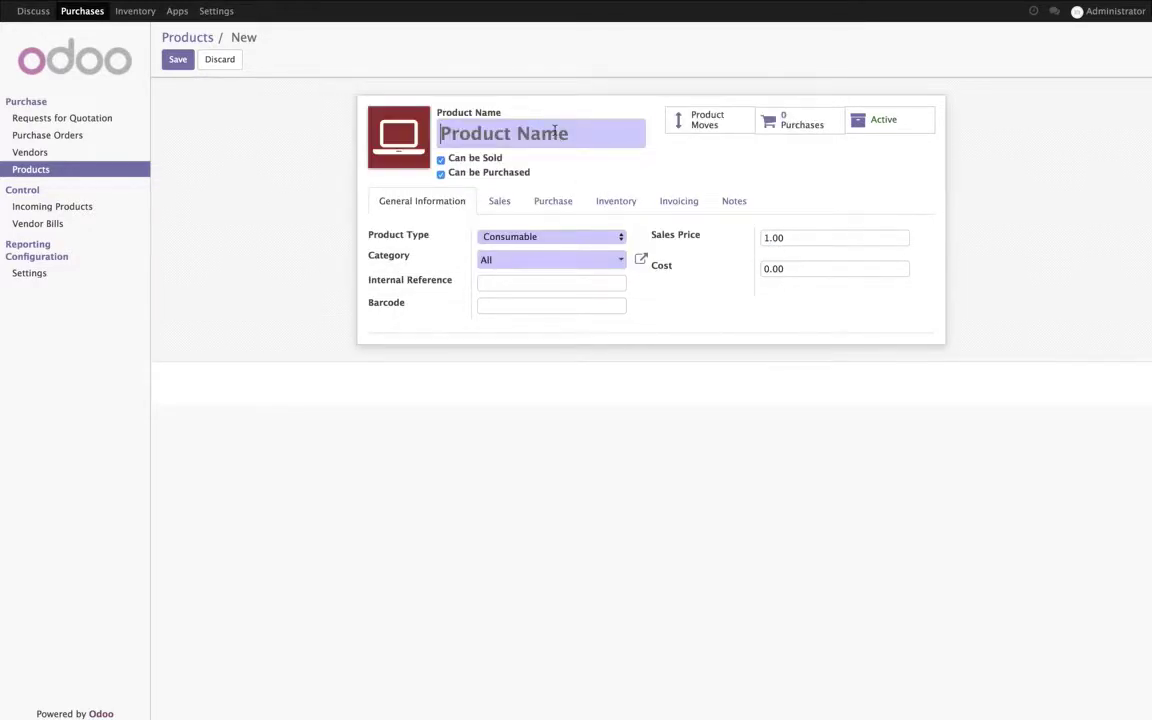
{"action": "type", "text": "Laptop"}
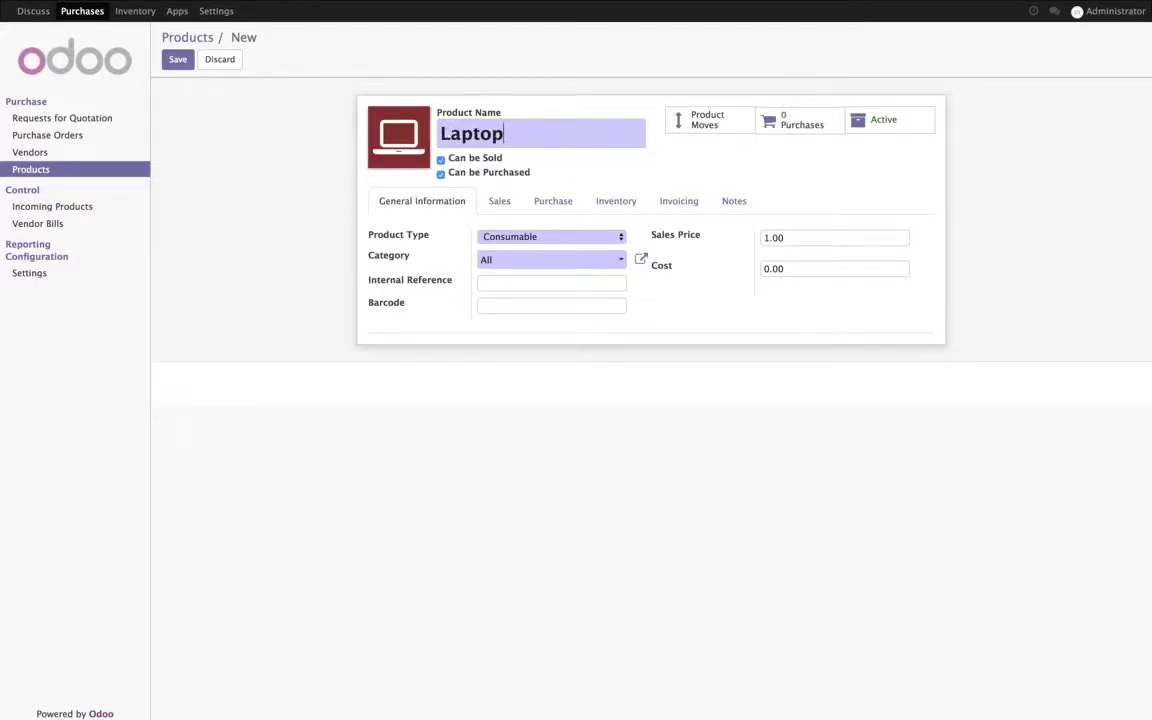
Step: Make Laptop a Stockable Product with sales price 1000 and save it
{"action": "left_click", "coordinate": [620, 236]}
{"action": "left_click", "coordinate": [610, 260]}
{"action": "left_click", "coordinate": [805, 258]}
{"action": "type", "text": "1"}
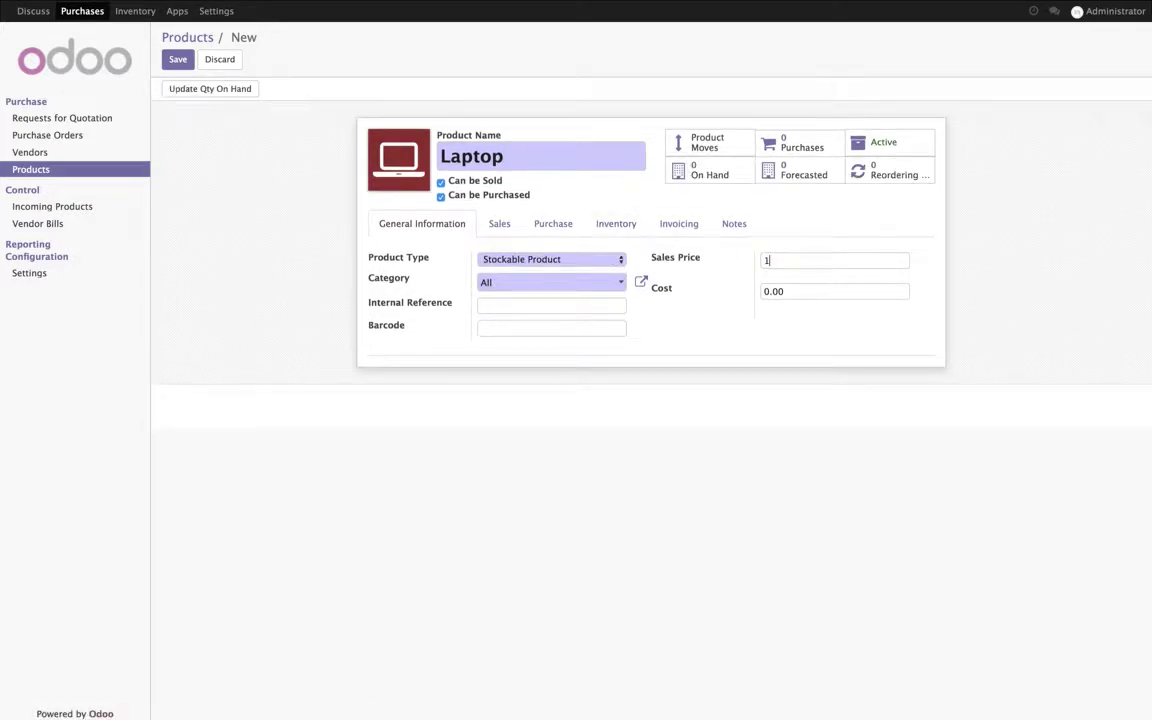
{"action": "left_click", "coordinate": [614, 228]}
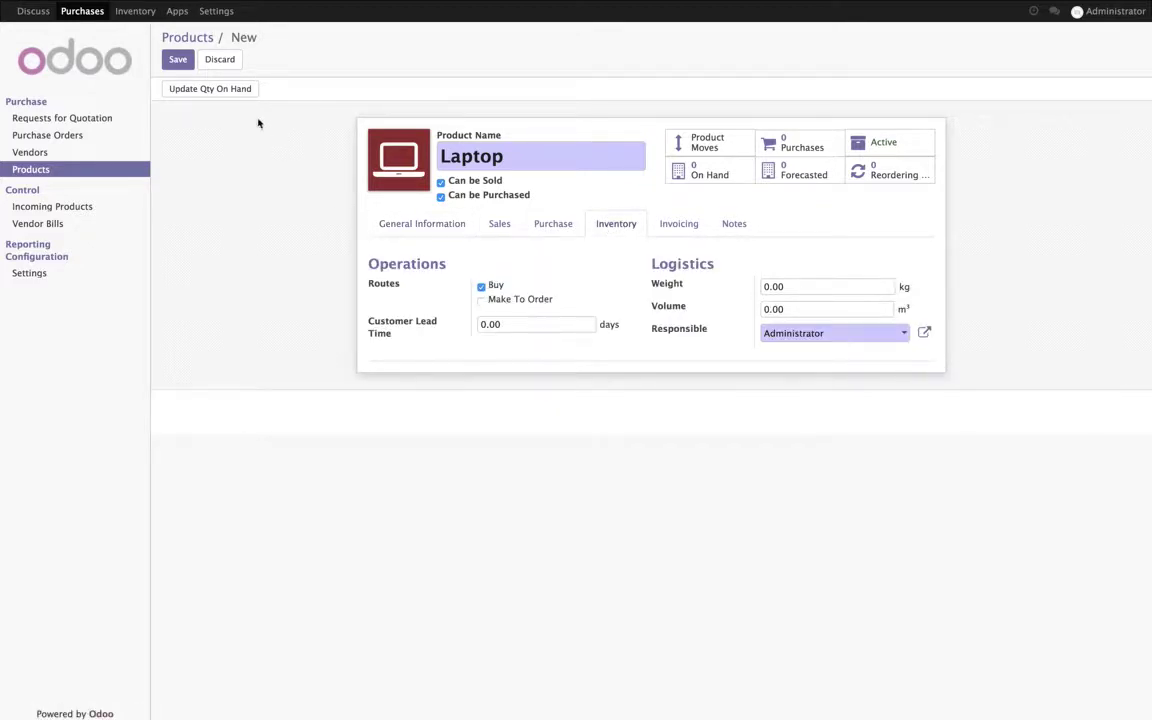
{"action": "left_click", "coordinate": [180, 60]}
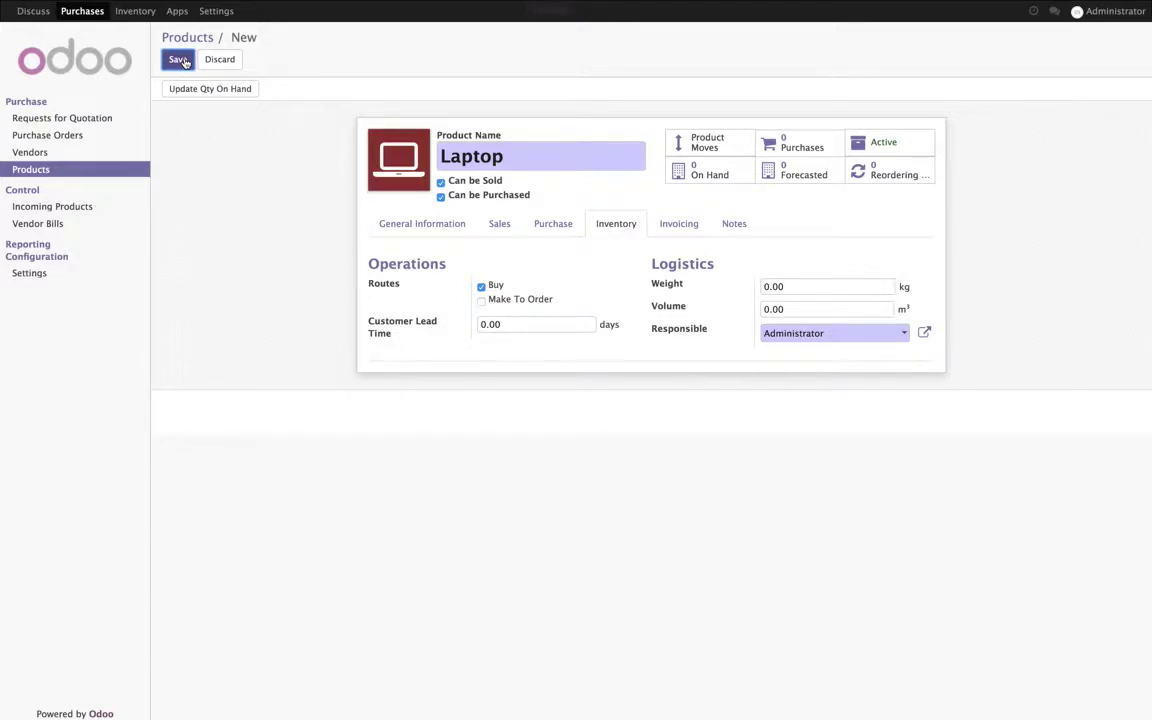
{"action": "left_click", "coordinate": [214, 63]}
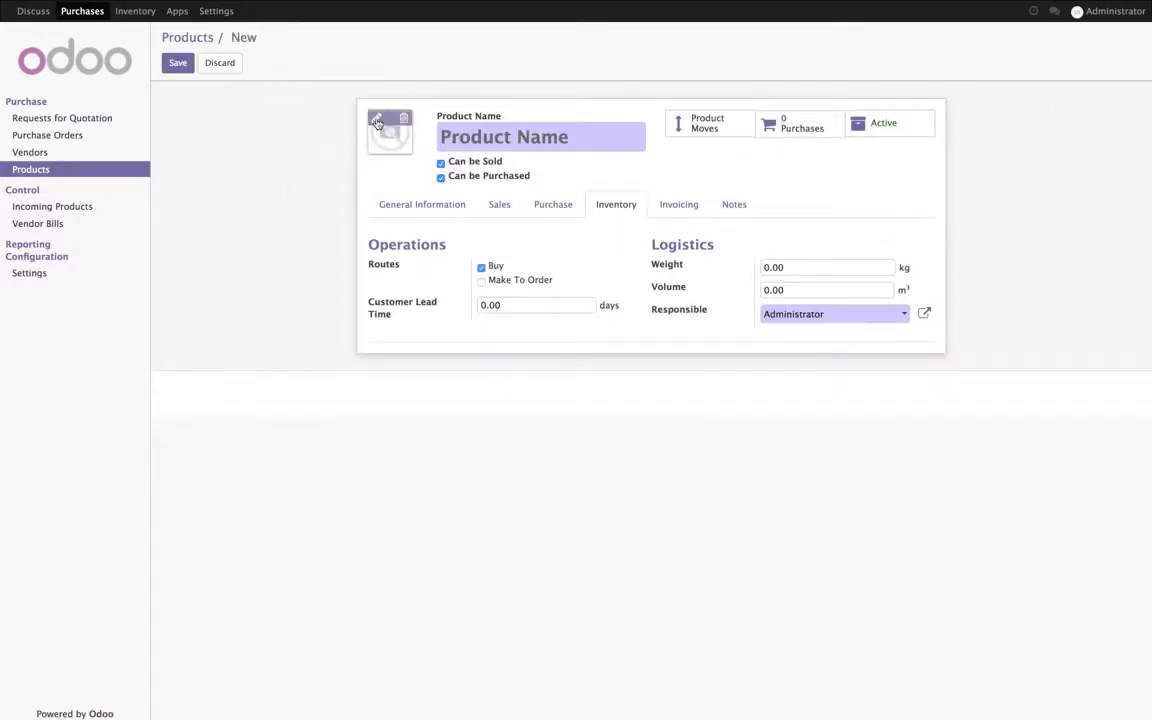
Step: Create product Moile with the mobile.png picture and sales price 480, and save it
{"action": "left_click", "coordinate": [377, 120]}
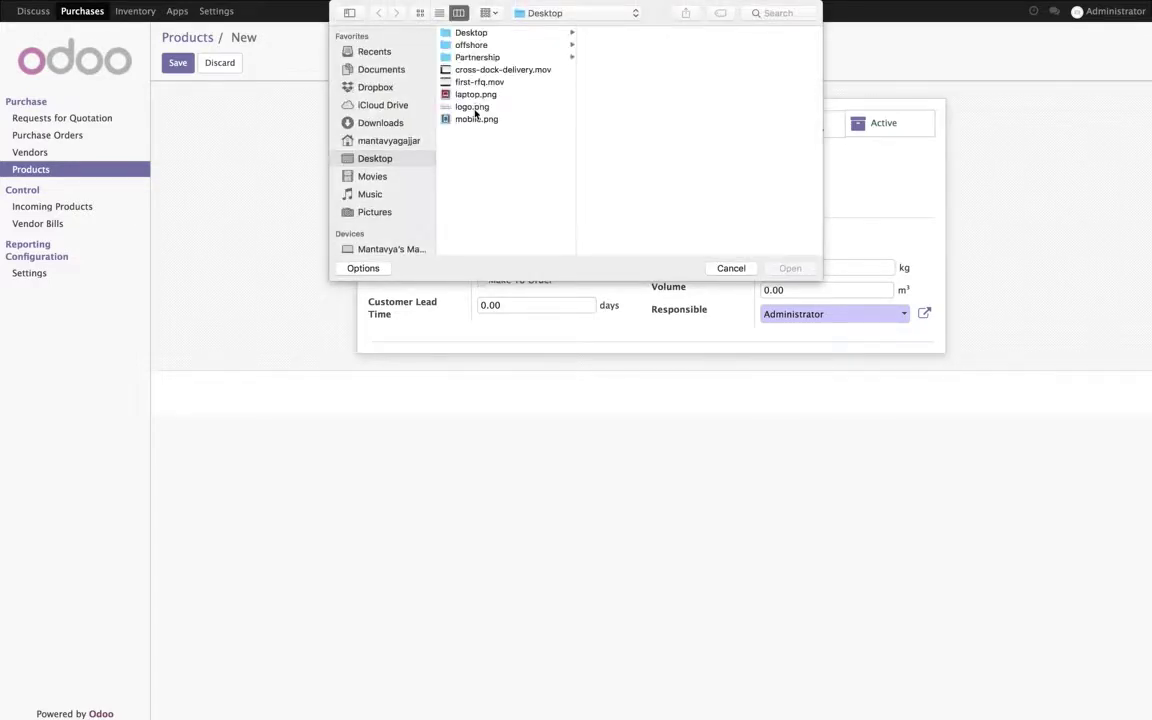
{"action": "left_click", "coordinate": [474, 119]}
{"action": "key", "text": "Return"}
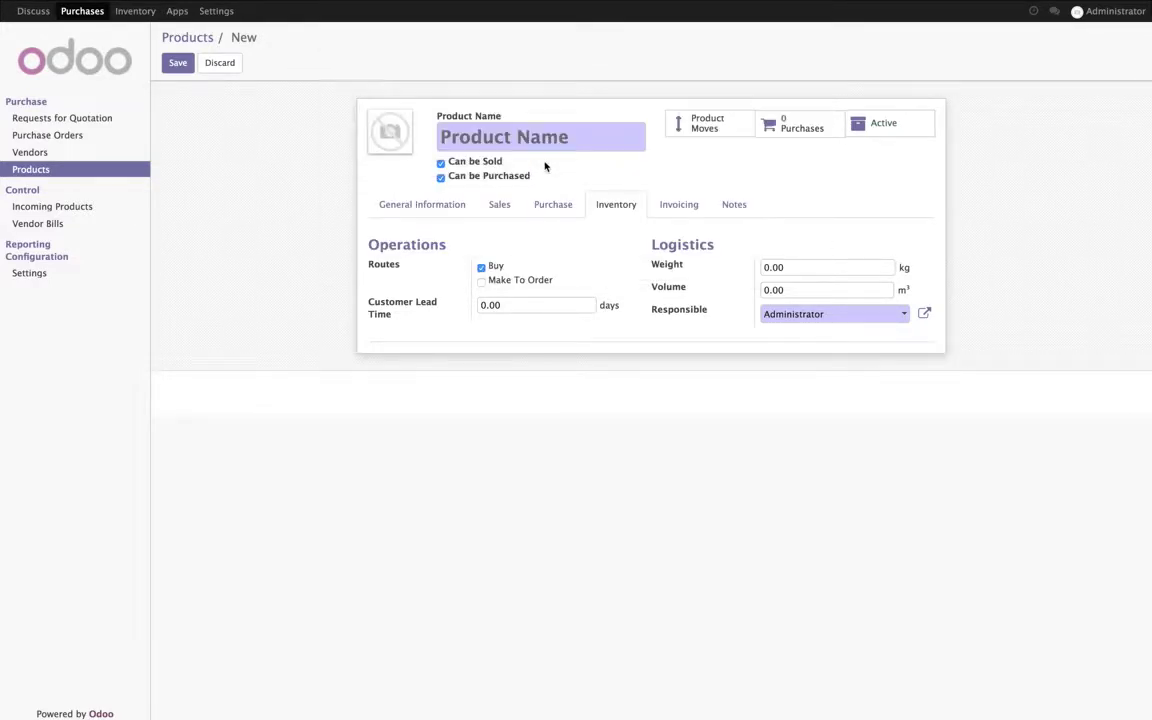
{"action": "type", "text": "Moile"}
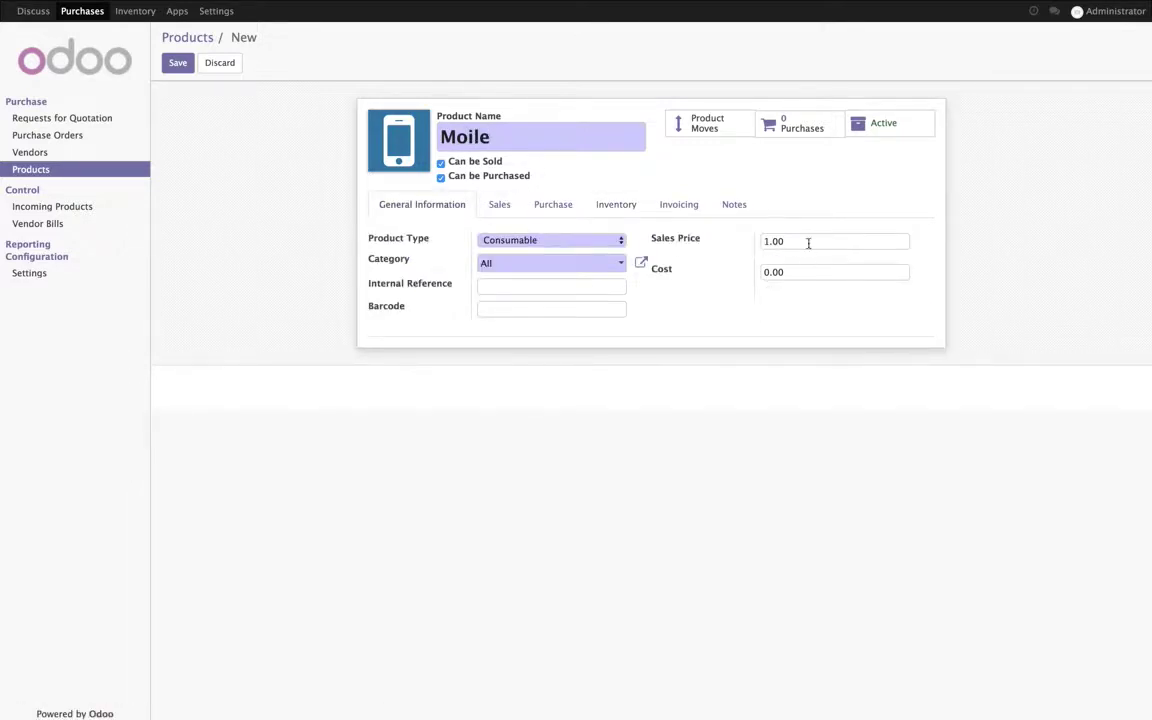
{"action": "left_click", "coordinate": [666, 244]}
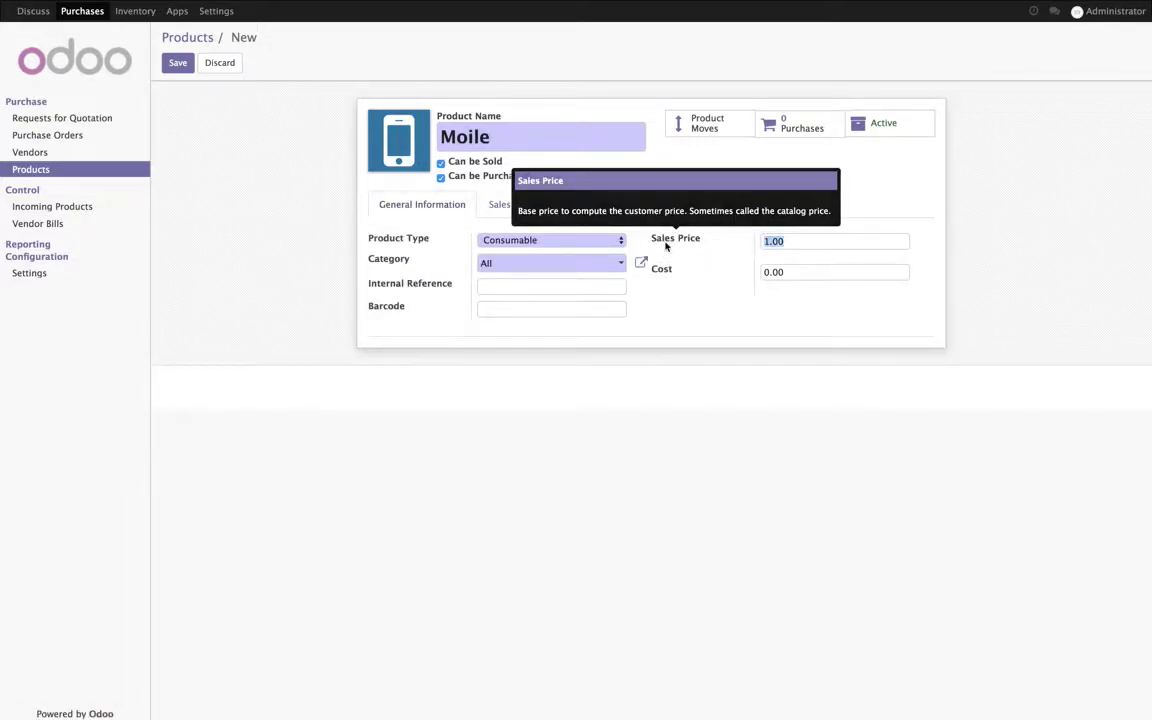
{"action": "type", "text": "480"}
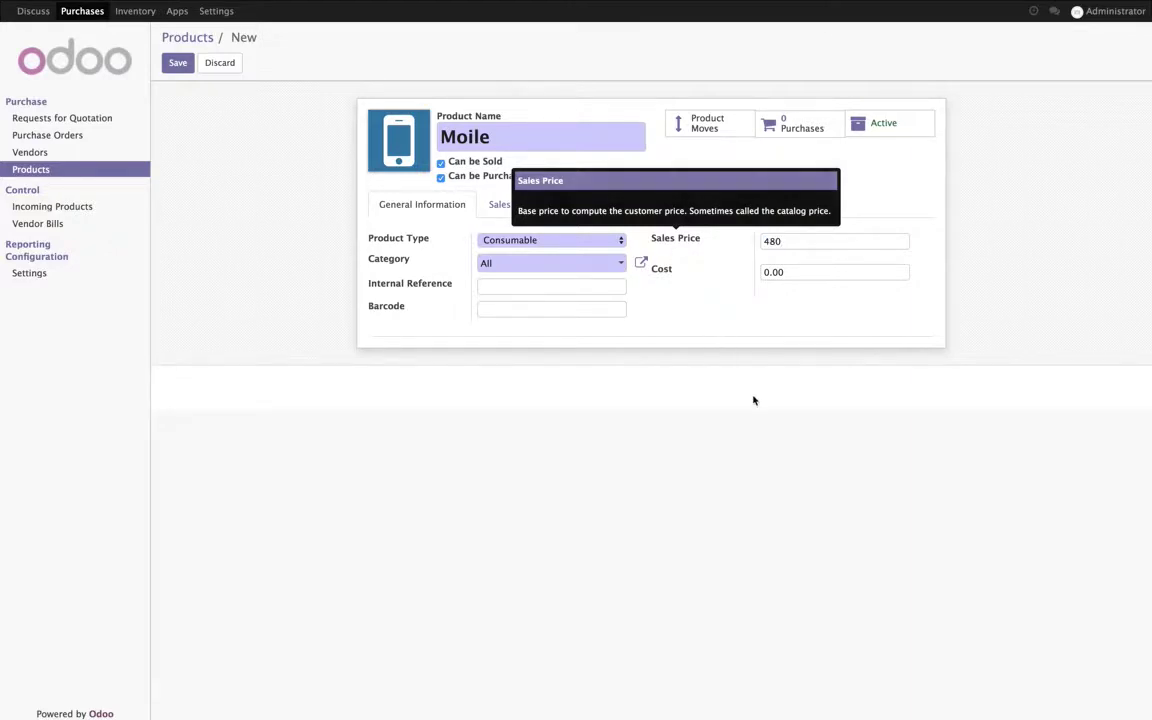
{"action": "left_click", "coordinate": [622, 206]}
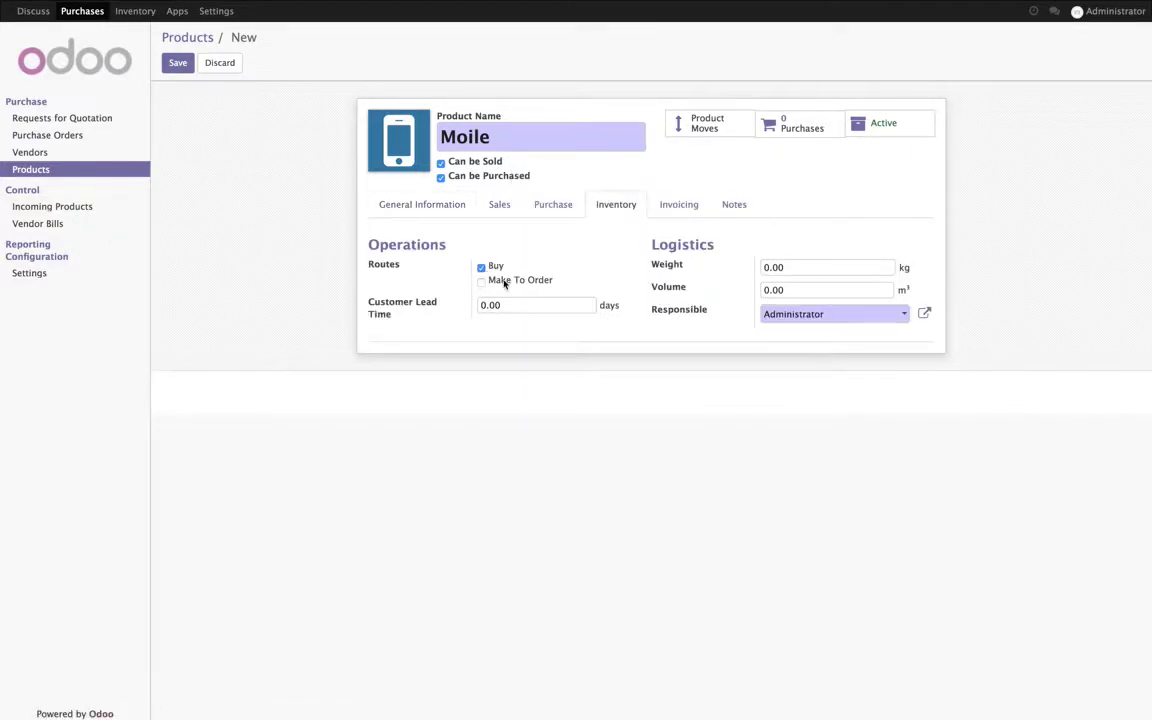
{"action": "left_click", "coordinate": [179, 65]}
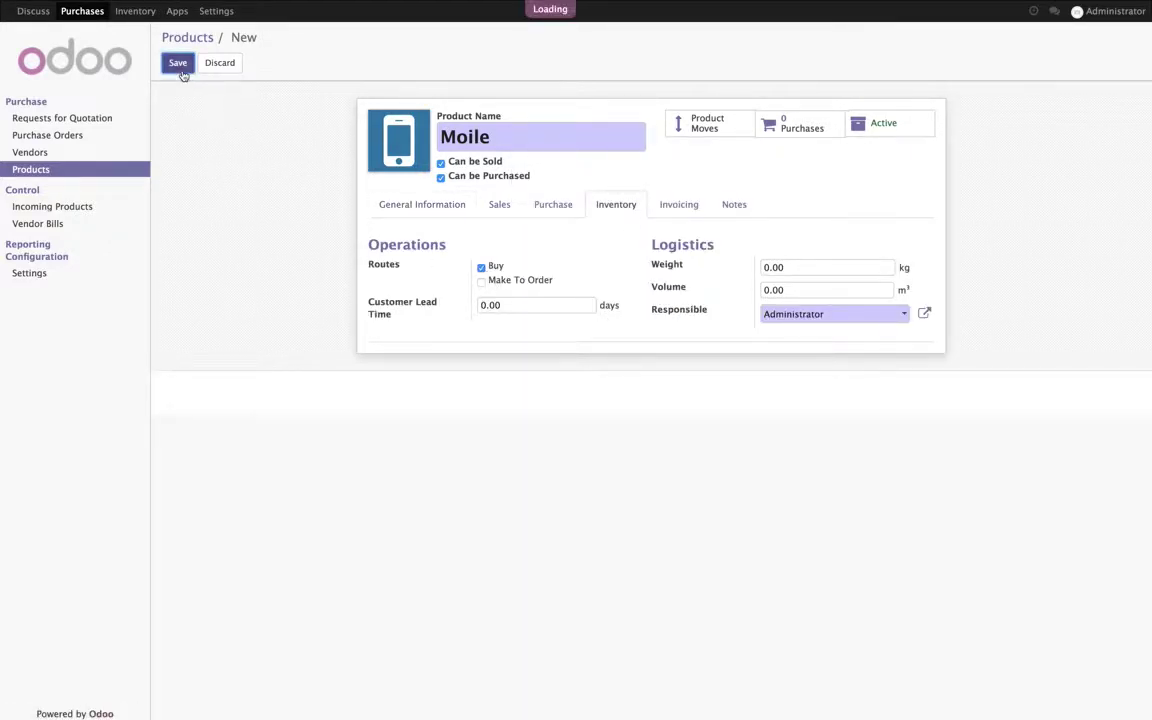
{"action": "left_click", "coordinate": [74, 122]}
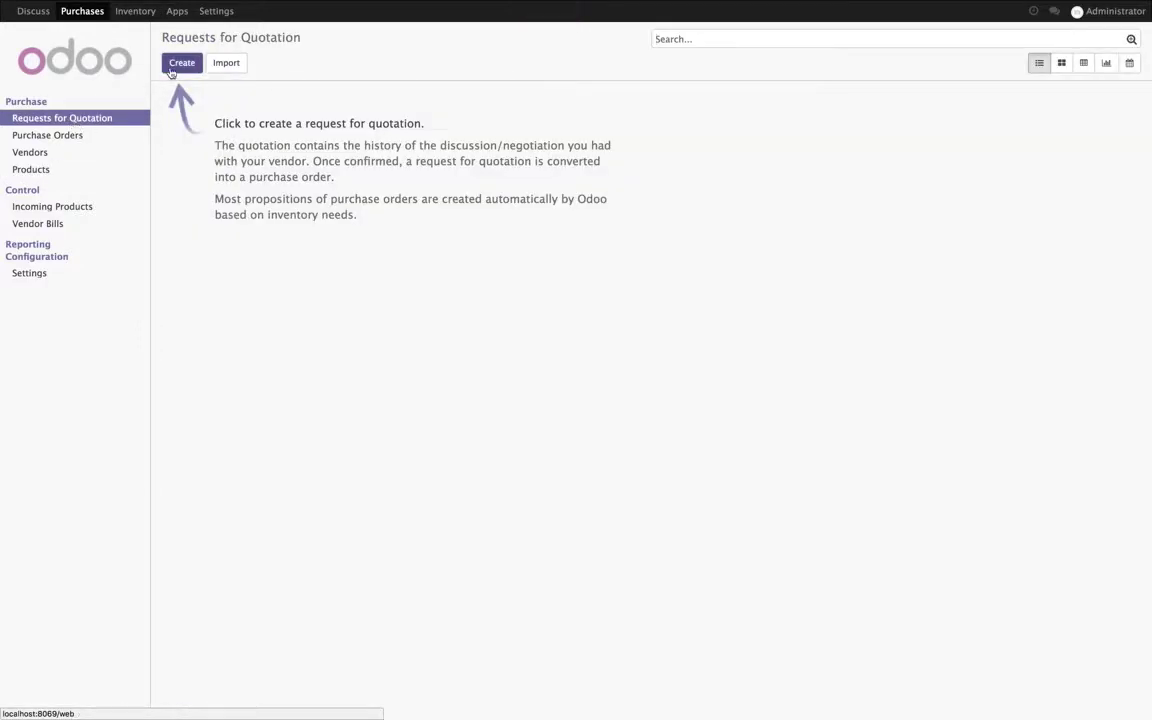
Step: Start a new request for quotation with China Export as the vendor
{"action": "left_click", "coordinate": [179, 62]}
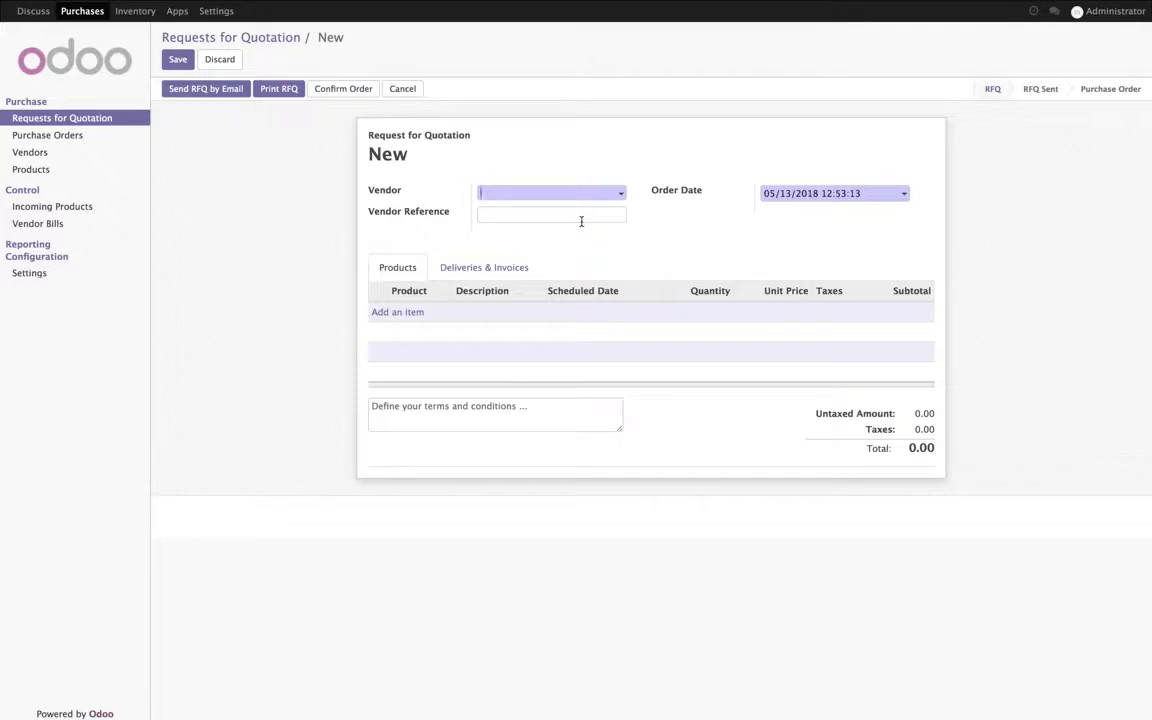
{"action": "type", "text": "China E"}
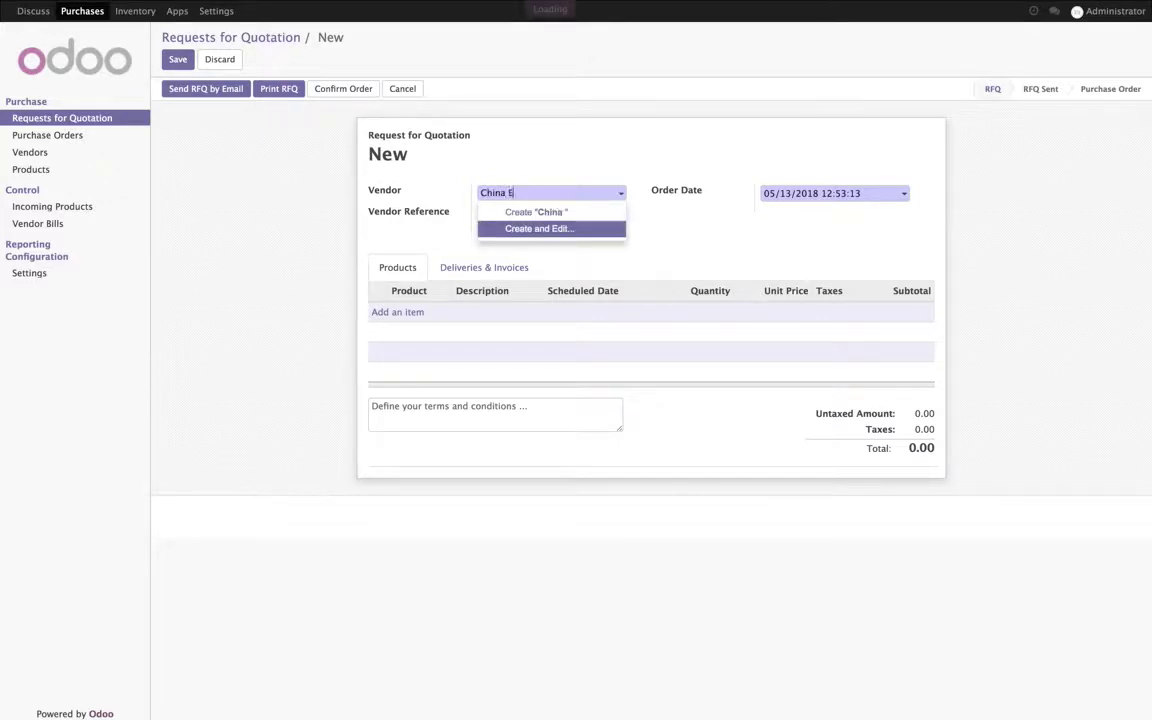
{"action": "type", "text": "xport"}
{"action": "left_click", "coordinate": [550, 212]}
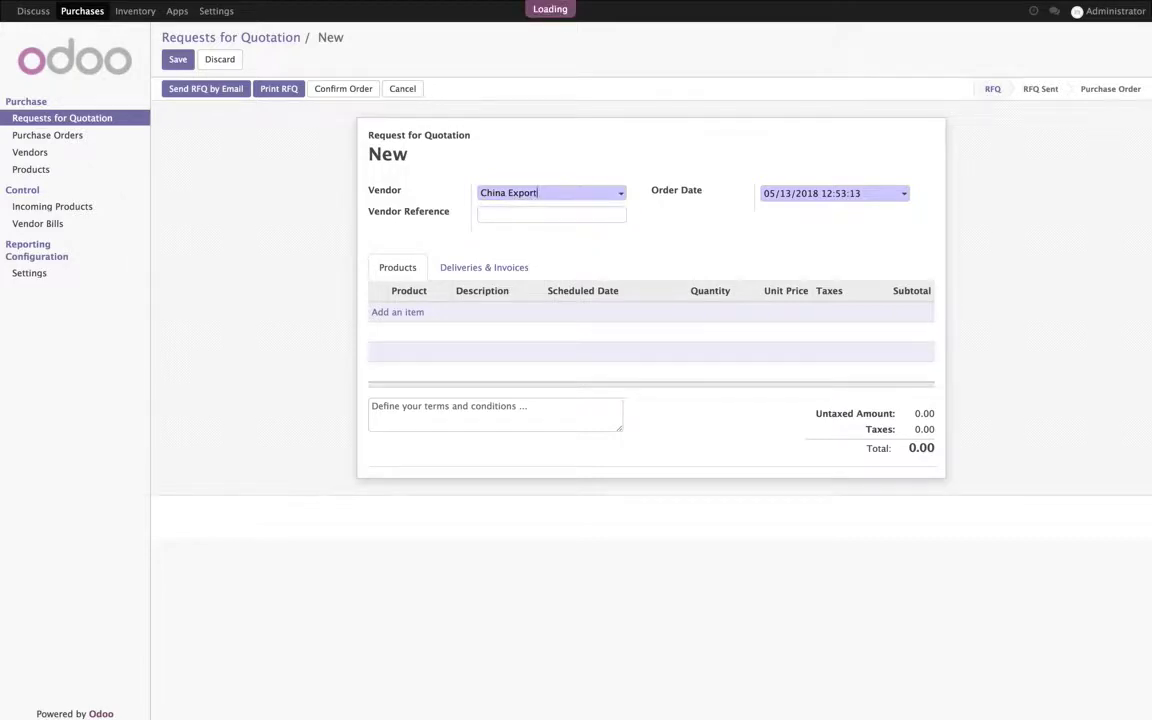
Step: Add Laptop and Moile order lines at quantity 1.000 and save the RFQ
{"action": "left_click", "coordinate": [407, 317]}
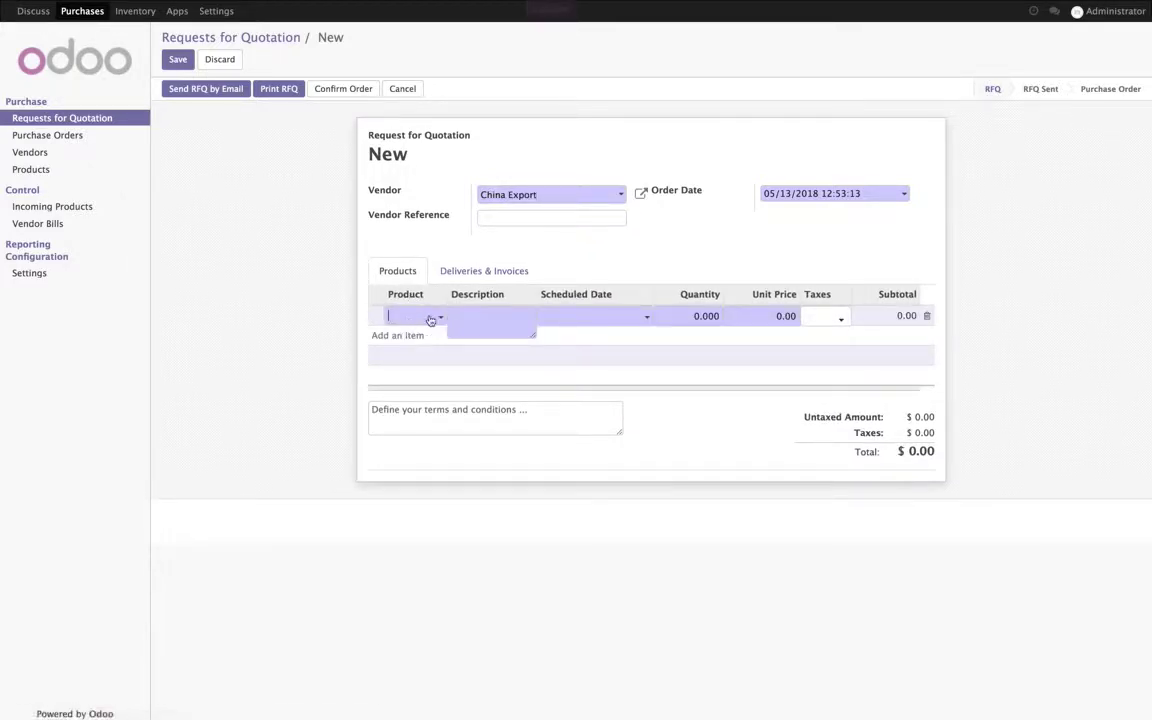
{"action": "left_click", "coordinate": [425, 318]}
{"action": "key", "text": "Return"}
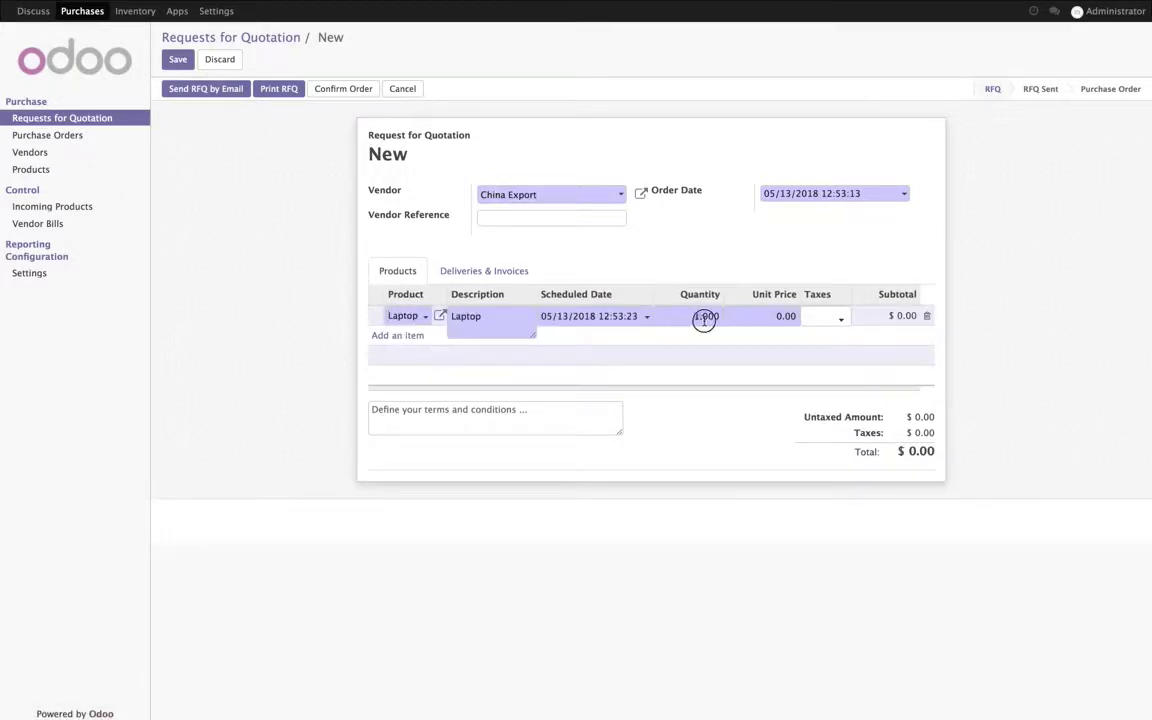
{"action": "left_click", "coordinate": [405, 337]}
{"action": "left_click", "coordinate": [400, 337]}
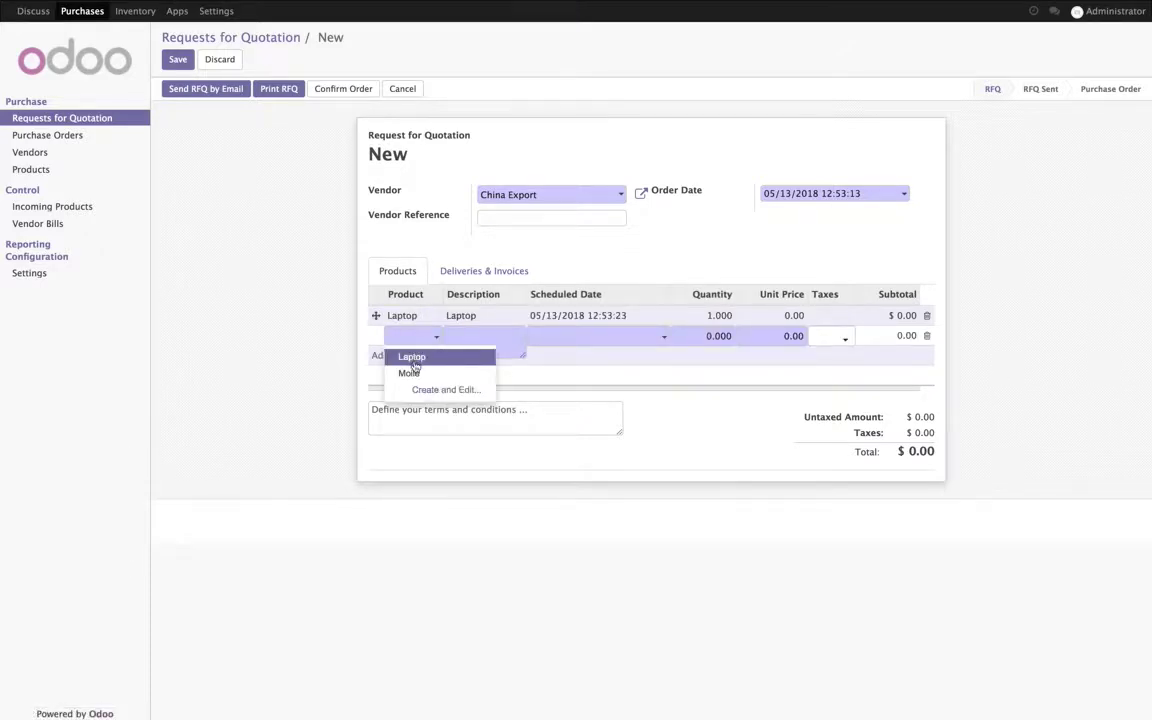
{"action": "left_click", "coordinate": [412, 375]}
{"action": "left_click", "coordinate": [697, 430]}
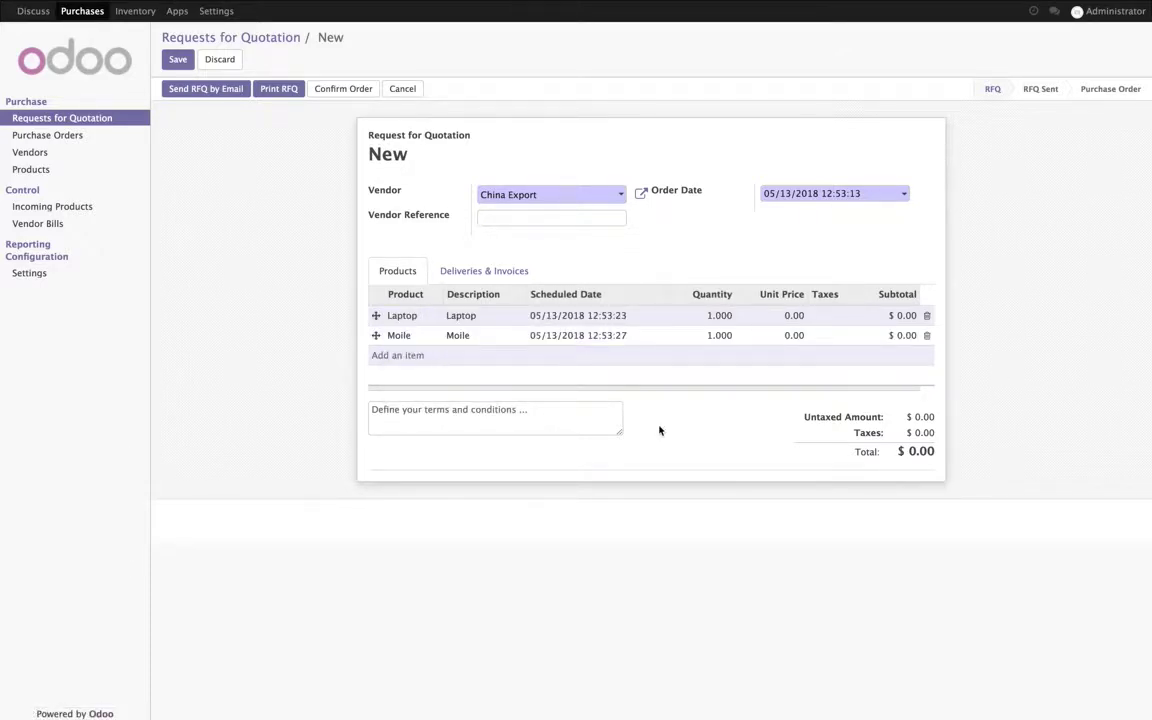
{"action": "left_click", "coordinate": [177, 60]}
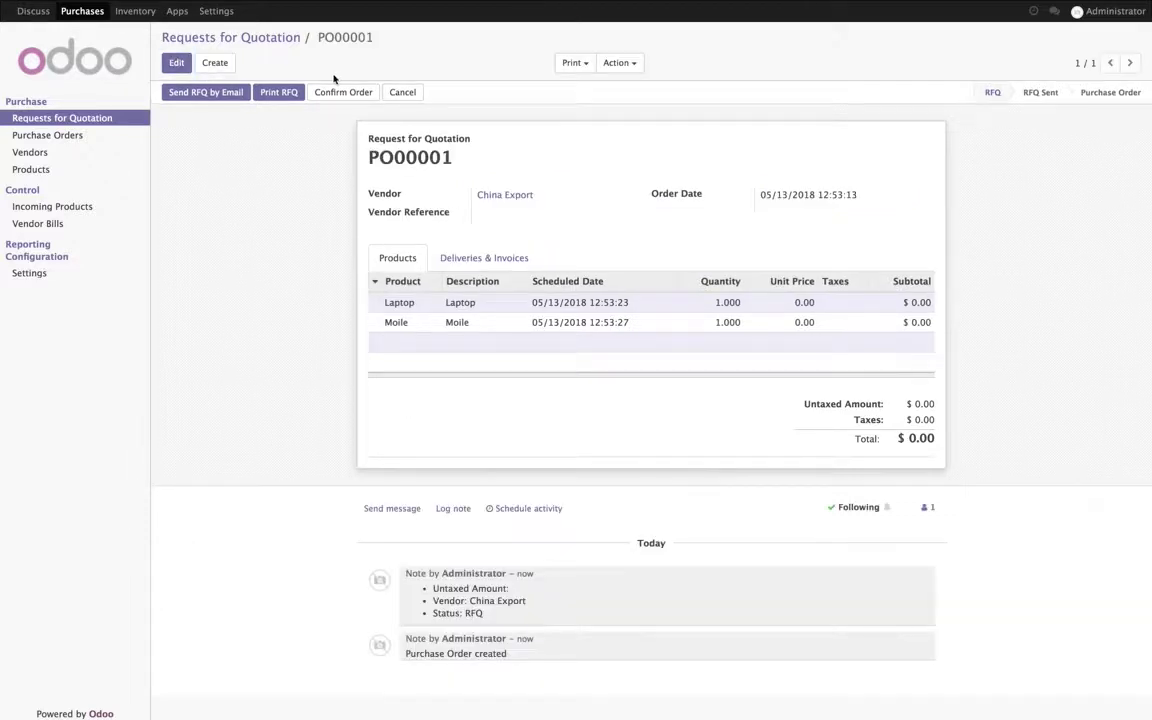
Step: Set logo.png as the company logo and save the second document layout style
{"action": "left_click", "coordinate": [283, 92]}
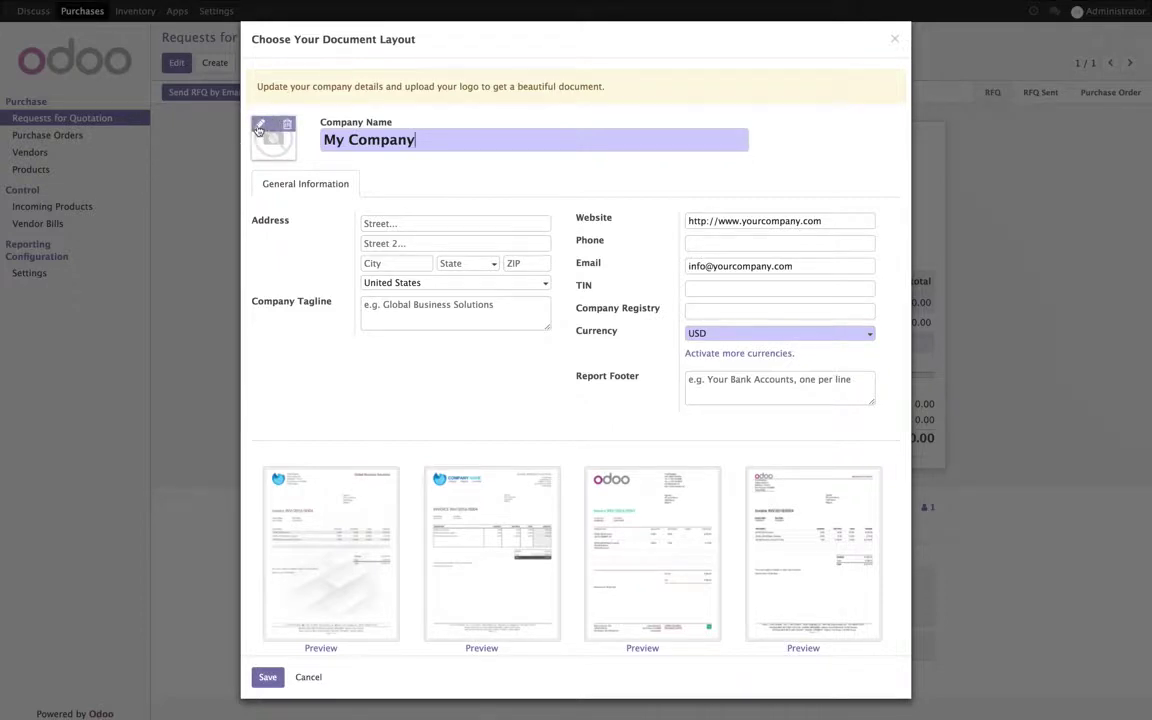
{"action": "left_click", "coordinate": [259, 126]}
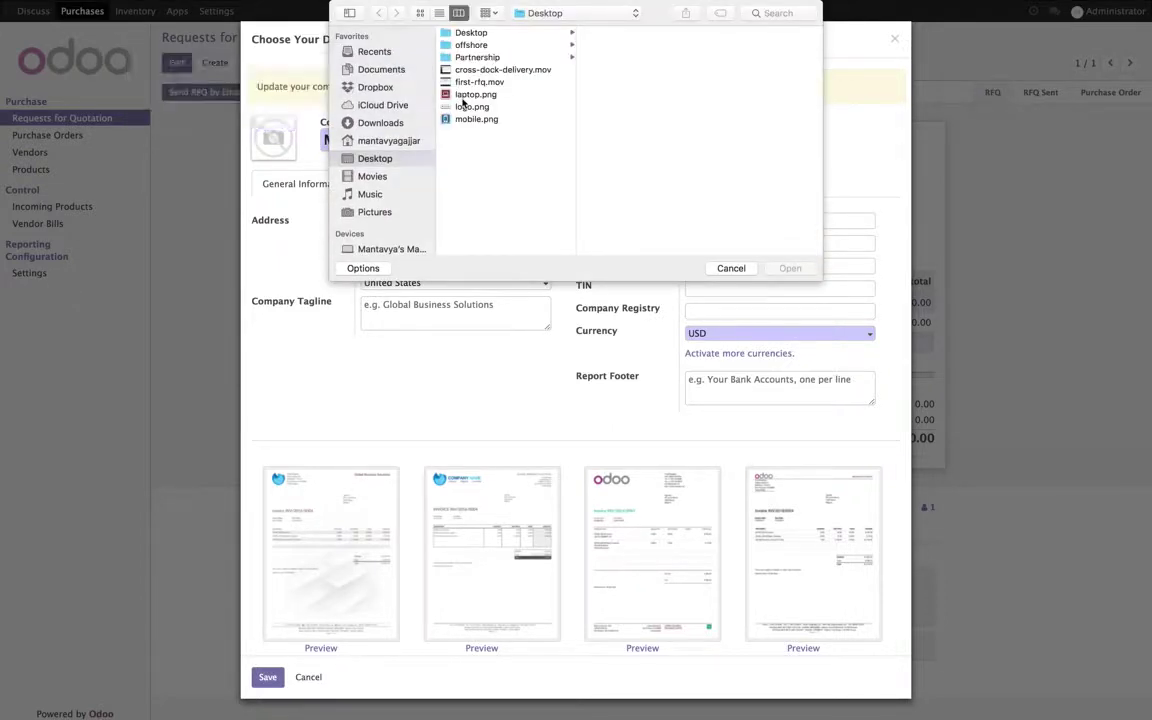
{"action": "left_click", "coordinate": [472, 106]}
{"action": "left_click", "coordinate": [790, 268]}
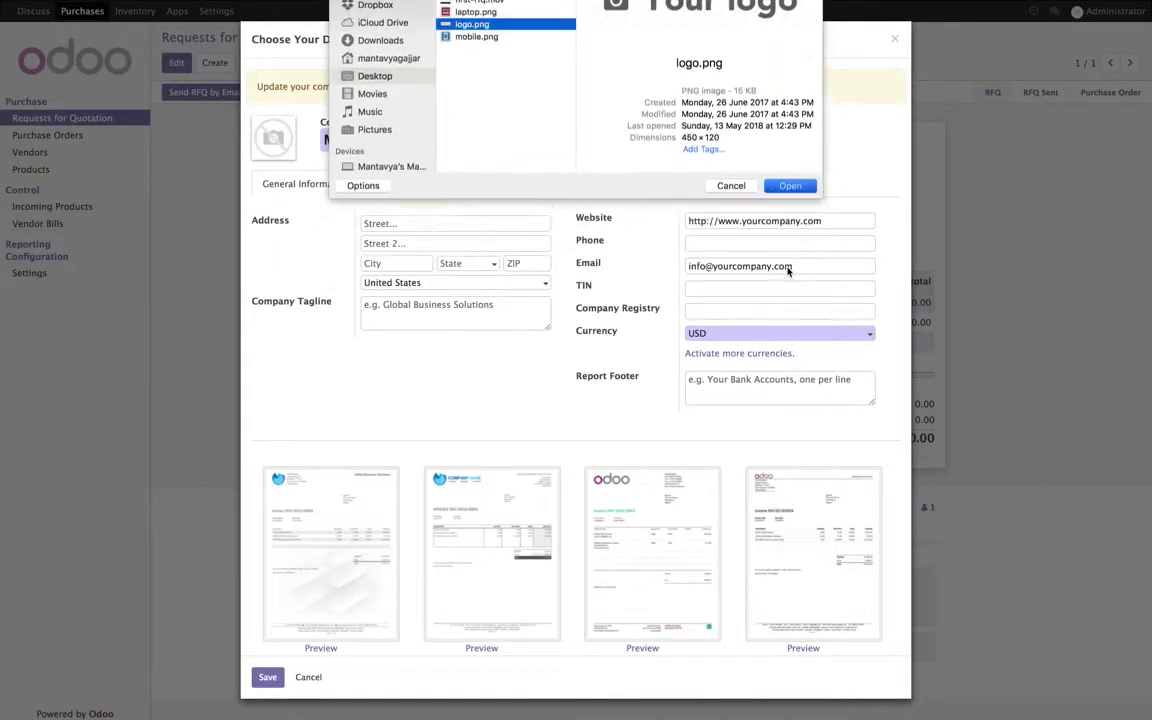
{"action": "left_click", "coordinate": [510, 522]}
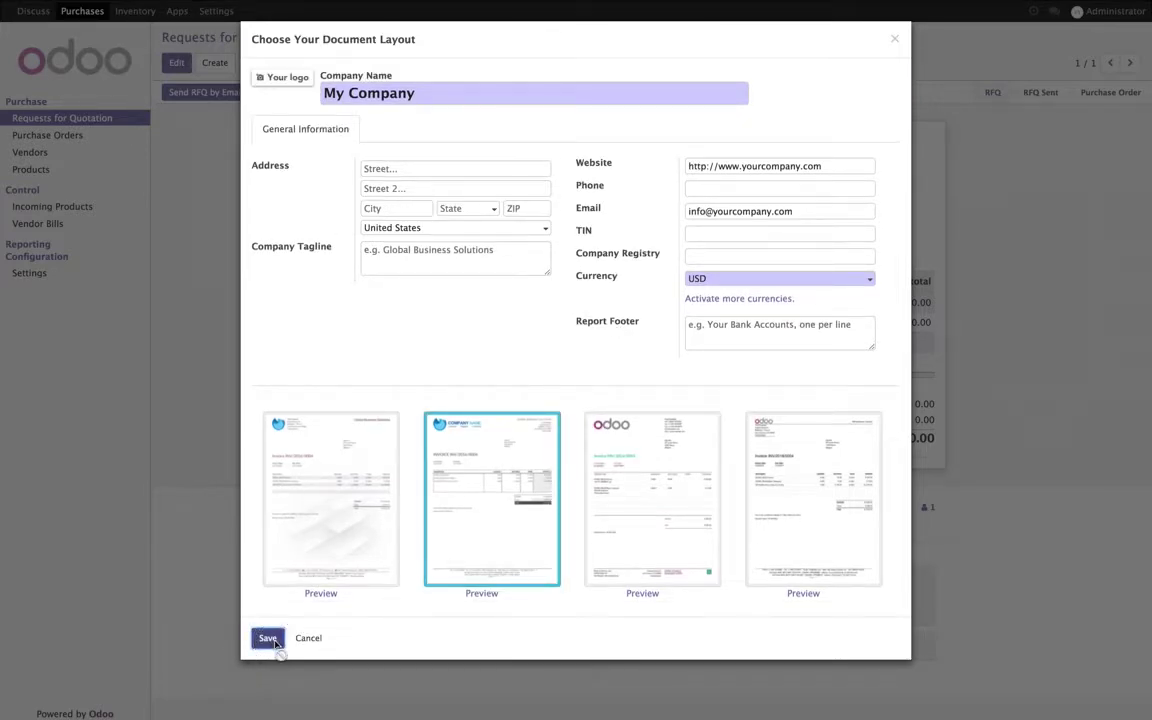
{"action": "left_click", "coordinate": [270, 640]}
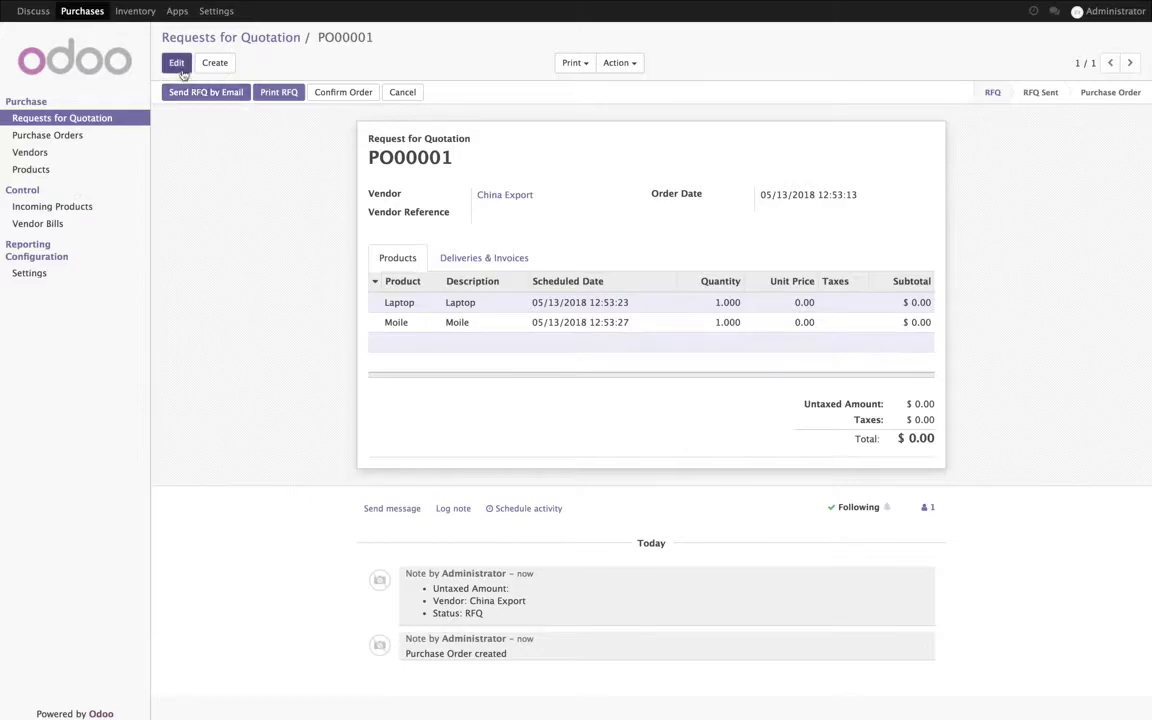
Step: Print PO00001 to PDF and check its Expected Date and quantity columns
{"action": "left_click", "coordinate": [295, 95]}
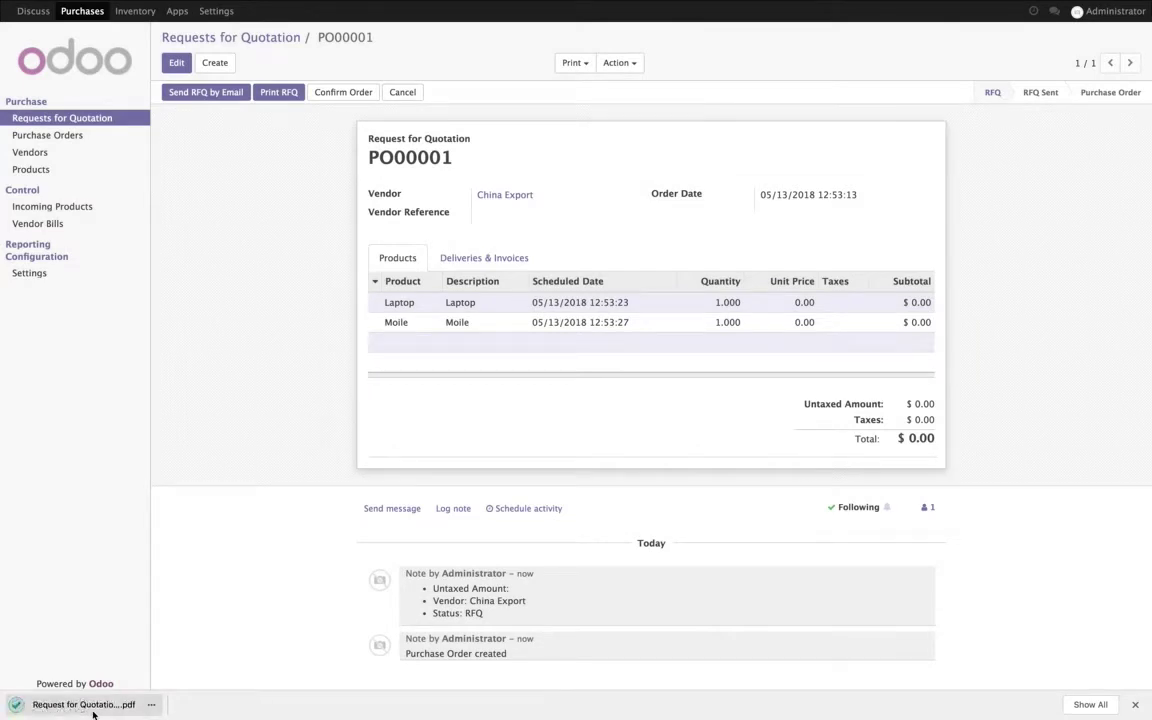
{"action": "left_click", "coordinate": [93, 710]}
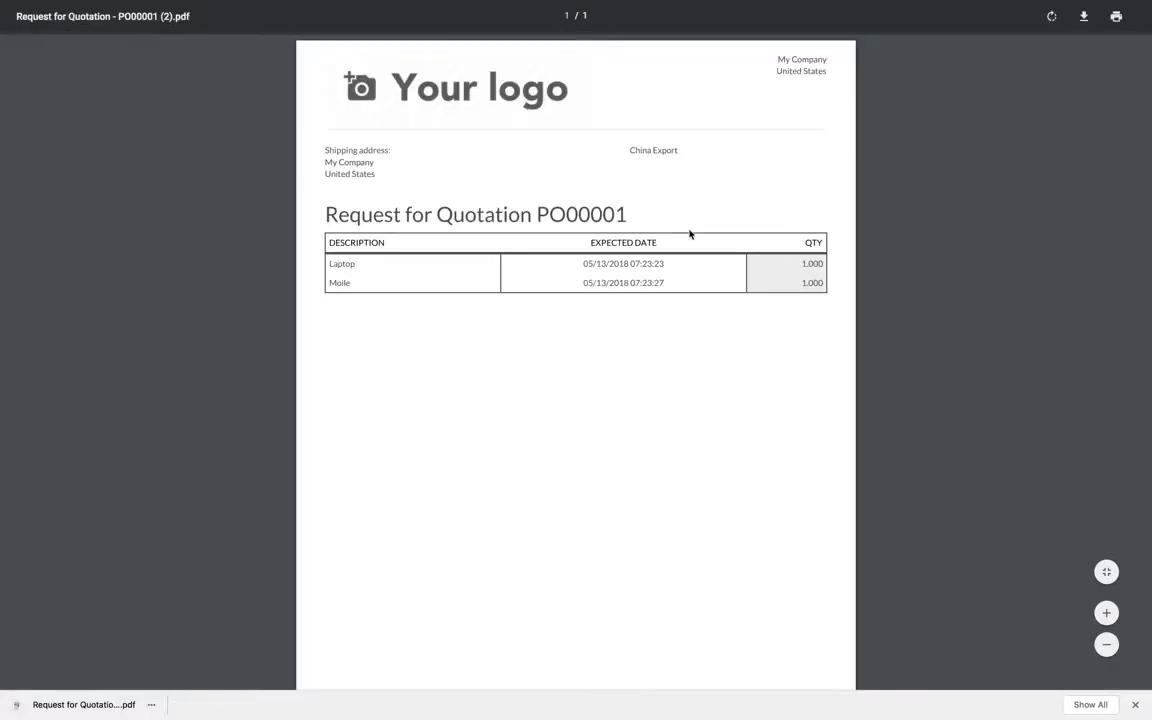
{"action": "left_click_drag", "start_coordinate": [590, 242], "coordinate": [676, 239]}
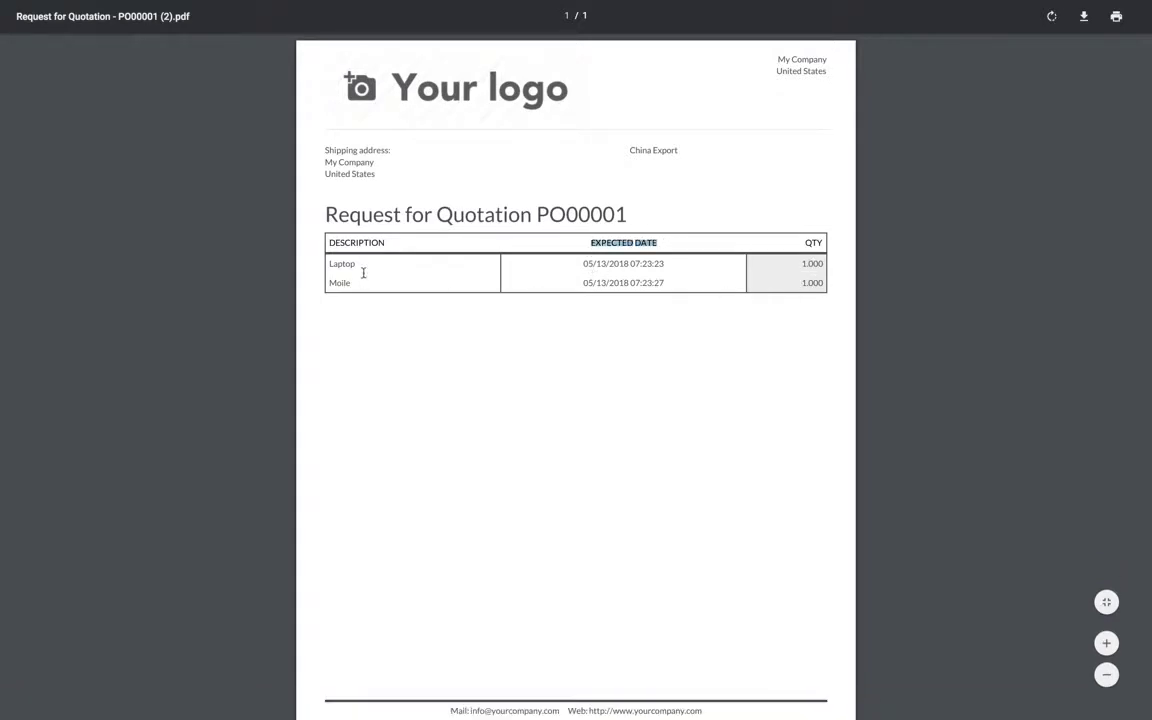
{"action": "left_click", "coordinate": [330, 28]}
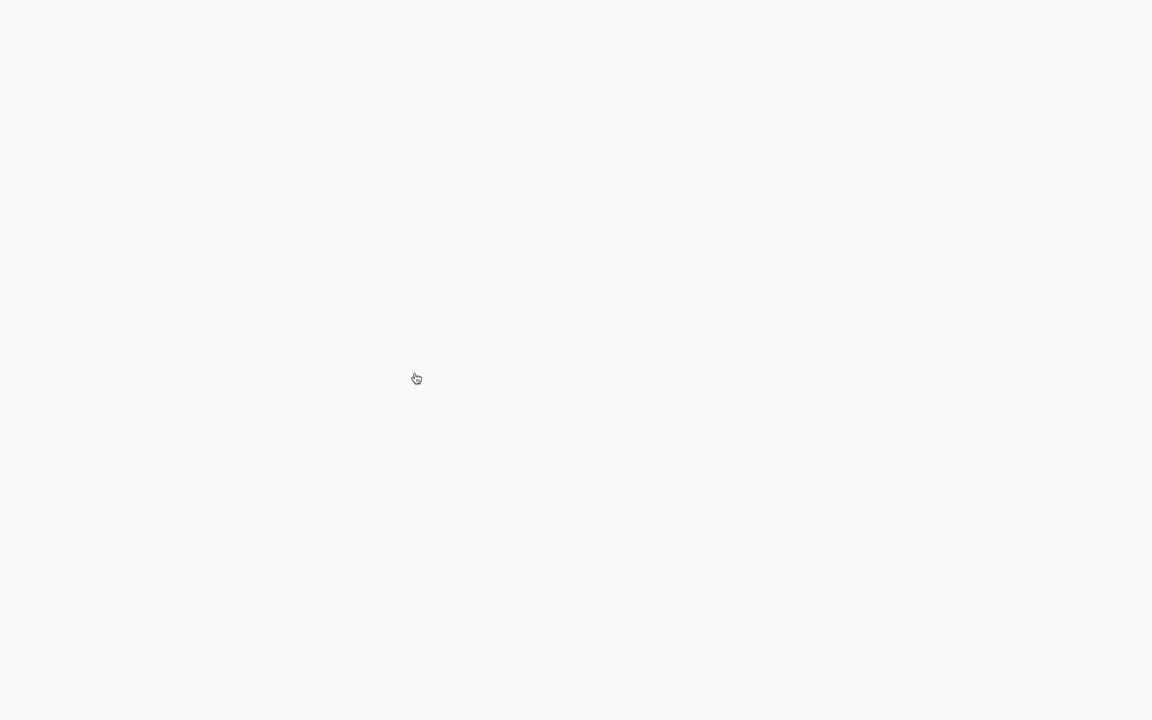
Step: Add the sentence 'You can define the specification of Laptop' to Laptop's description
{"action": "left_click", "coordinate": [176, 63]}
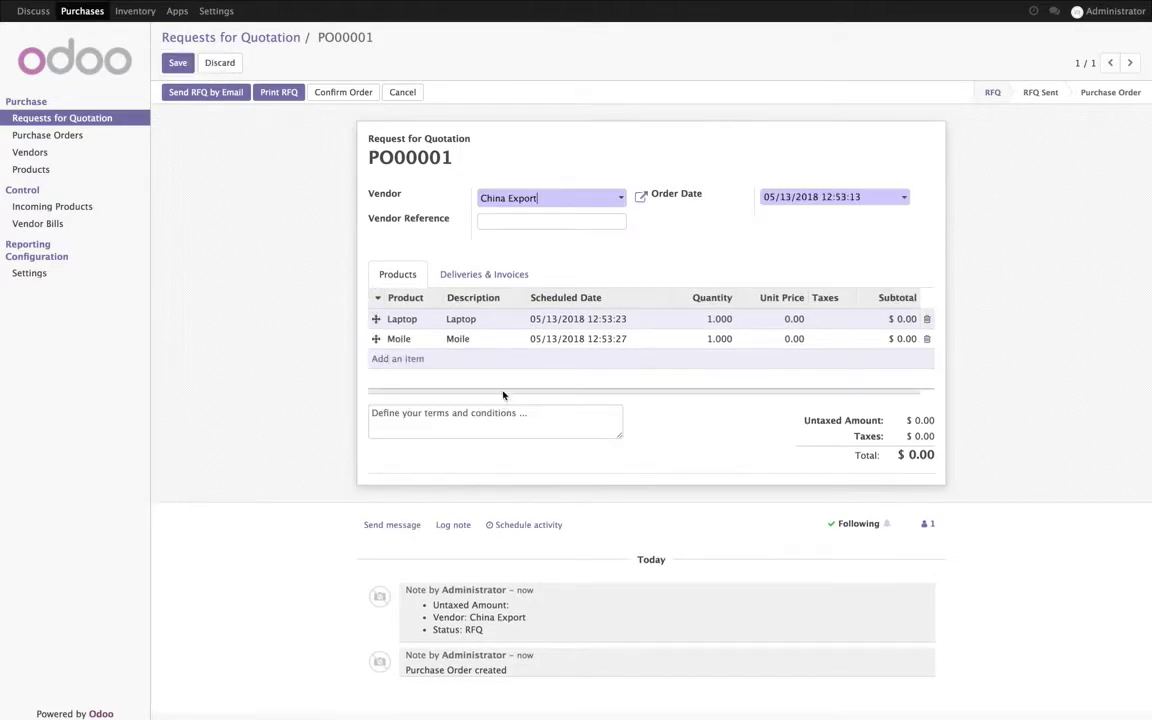
{"action": "left_click", "coordinate": [508, 321]}
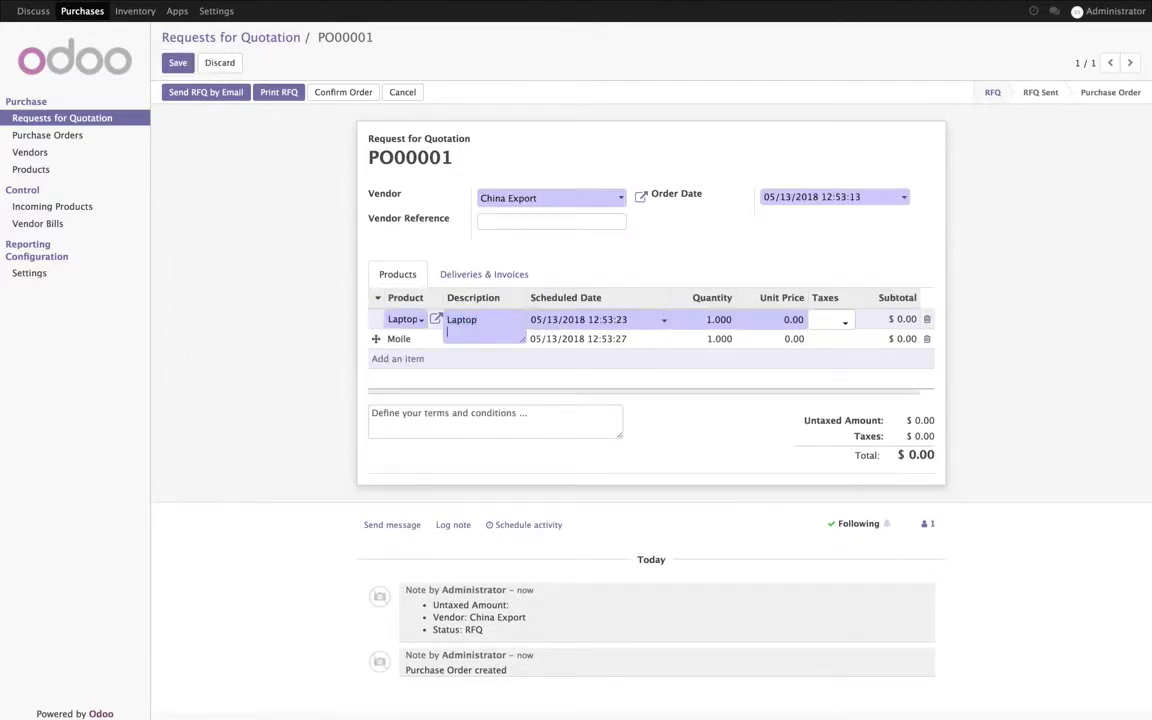
{"action": "key", "text": "Return"}
{"action": "type", "text": "You can define the specif"}
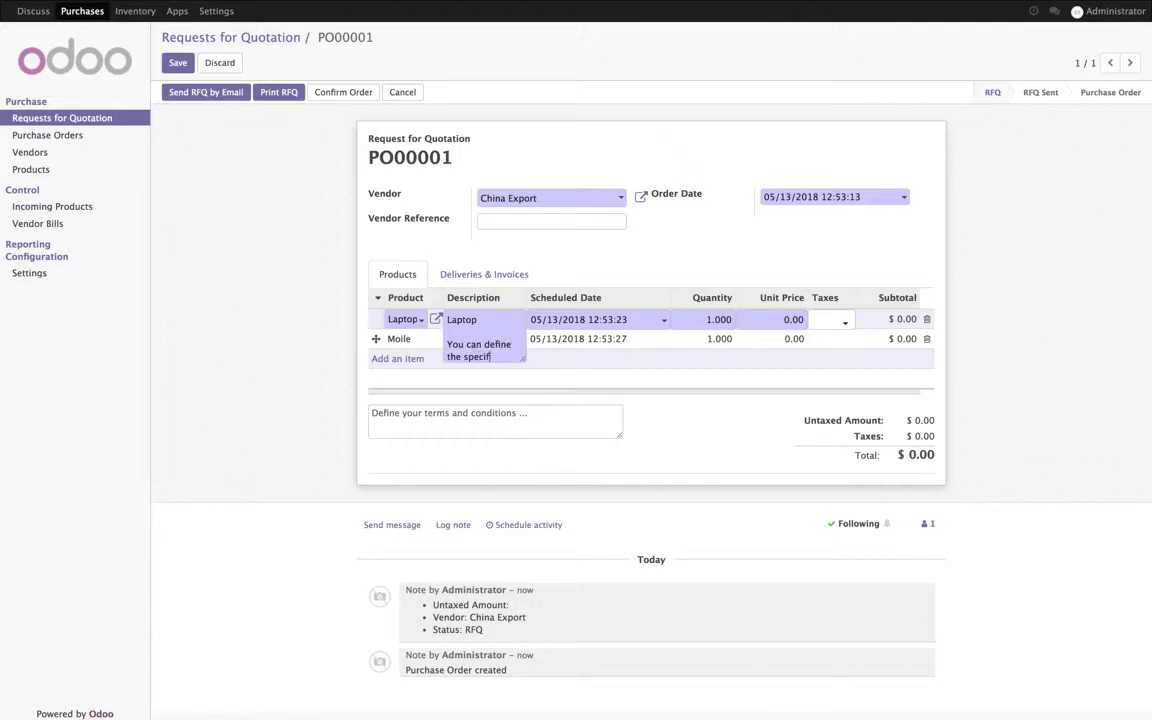
{"action": "type", "text": "ication of the product"}
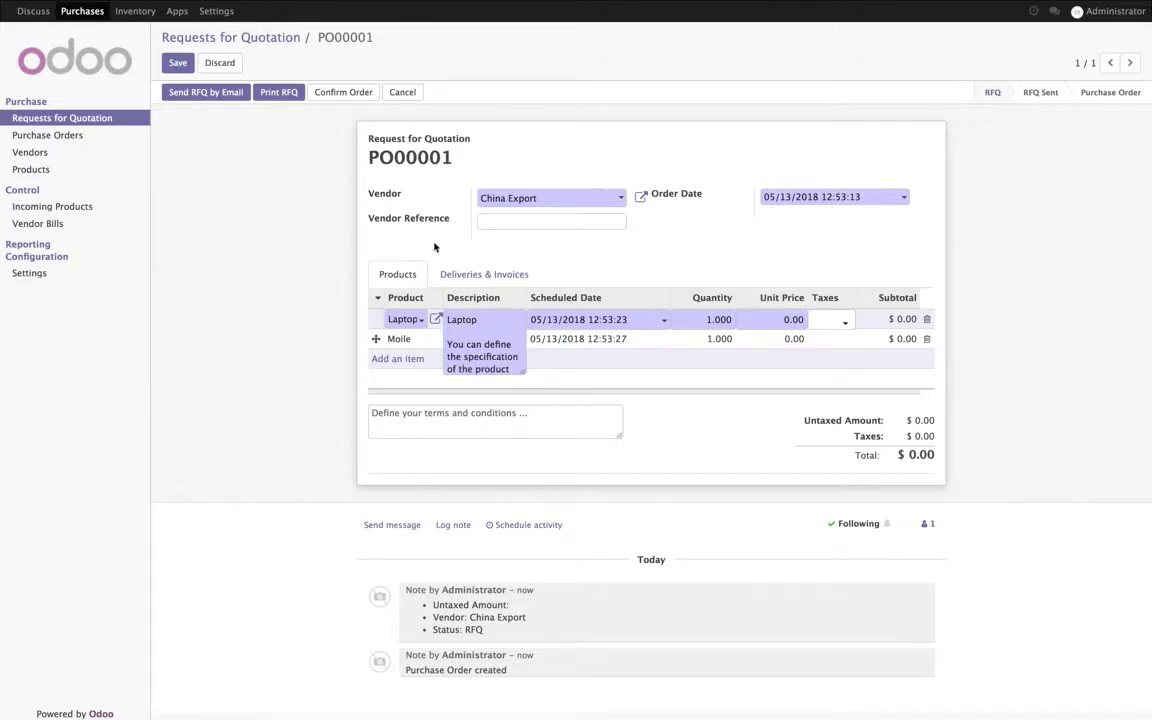
{"action": "left_click", "coordinate": [449, 341]}
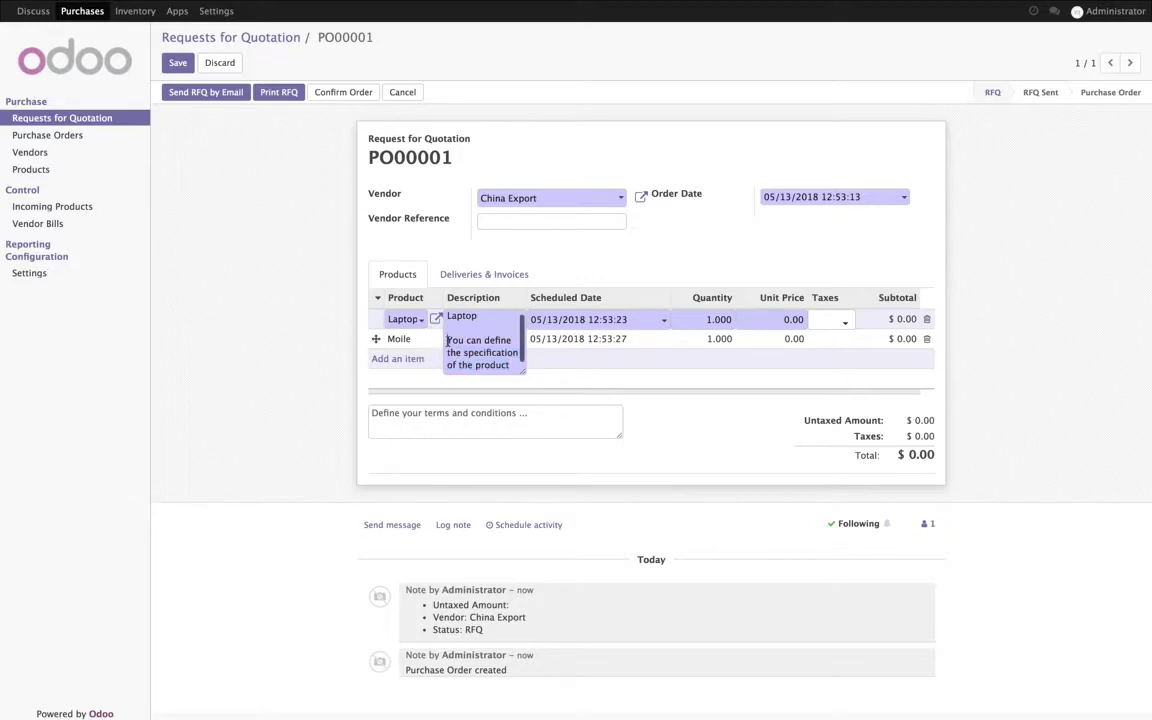
{"action": "left_click_drag", "start_coordinate": [447, 340], "coordinate": [511, 366]}
{"action": "key", "text": "ctrl+c"}
{"action": "double_click", "coordinate": [498, 365]}
{"action": "type", "text": "Laptop"}
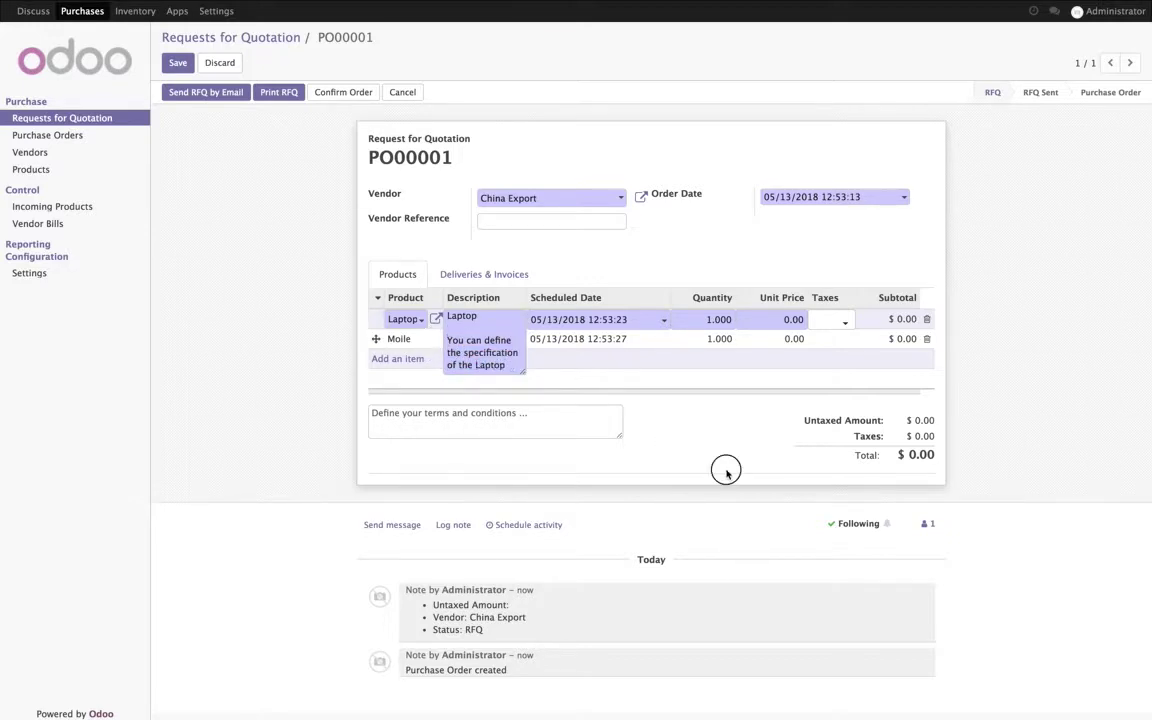
{"action": "left_click", "coordinate": [578, 386]}
Step: Paste the specification sentence into Moile's description, naming Mobile as the product
{"action": "left_click", "coordinate": [502, 366]}
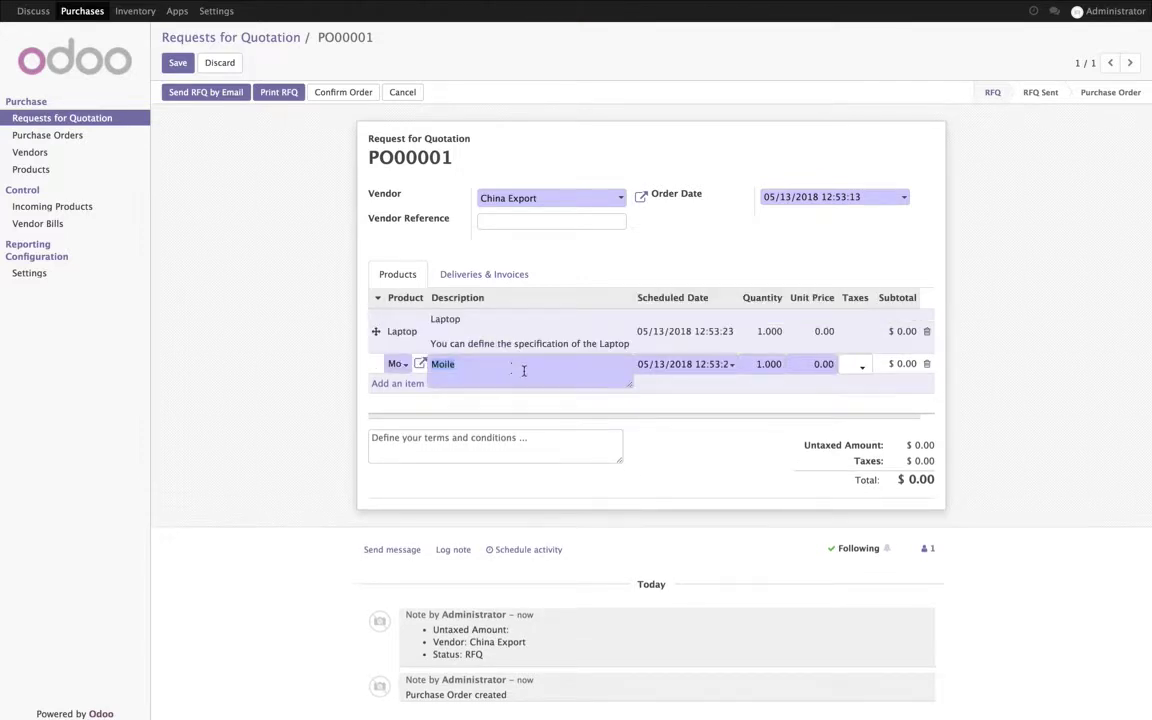
{"action": "left_click", "coordinate": [530, 386]}
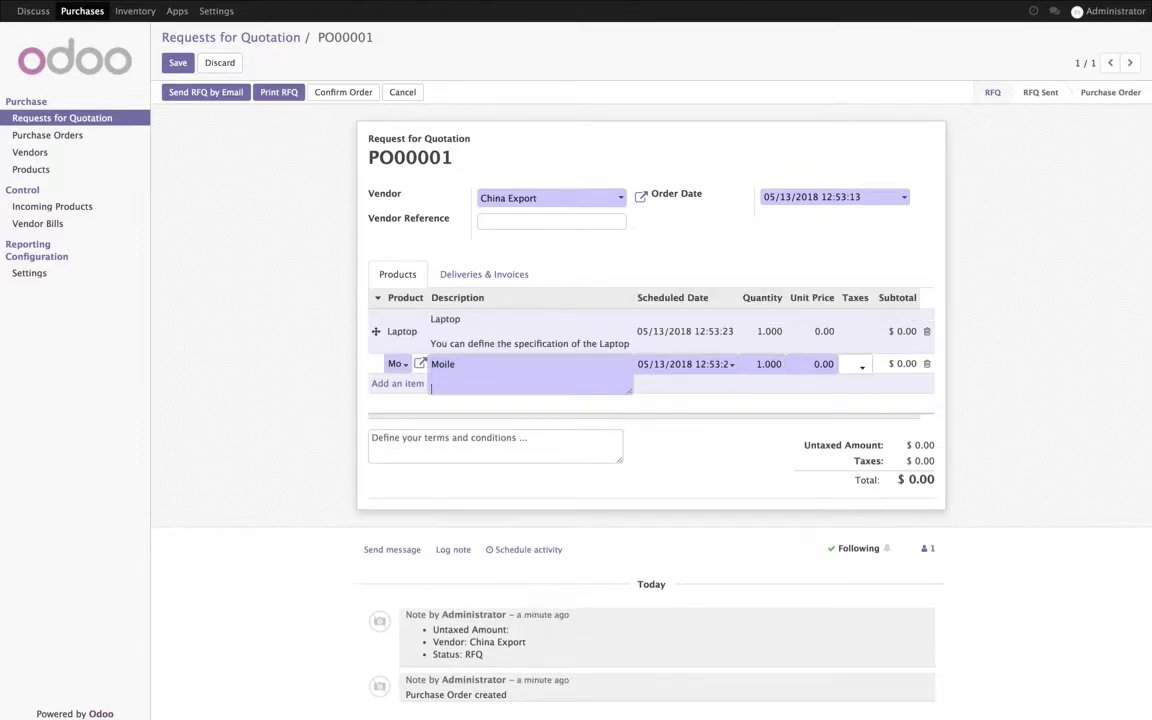
{"action": "key", "text": "ctrl+v"}
{"action": "double_click", "coordinate": [449, 401]}
{"action": "type", "text": "M"}
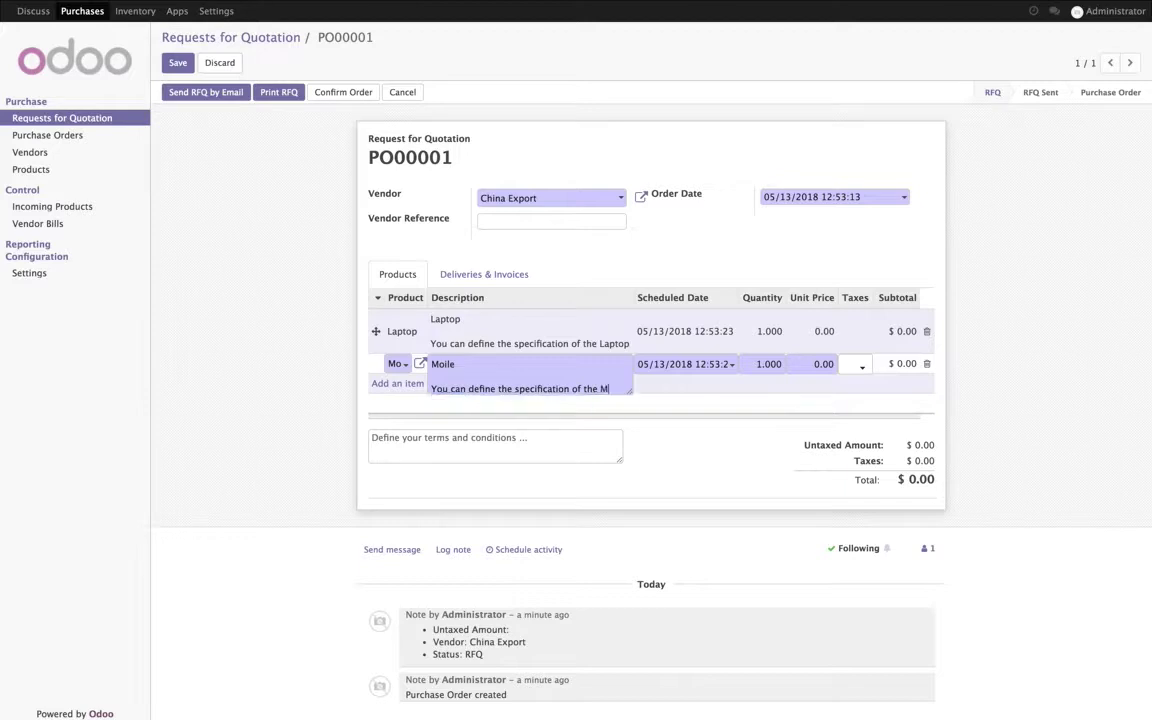
{"action": "type", "text": "obile"}
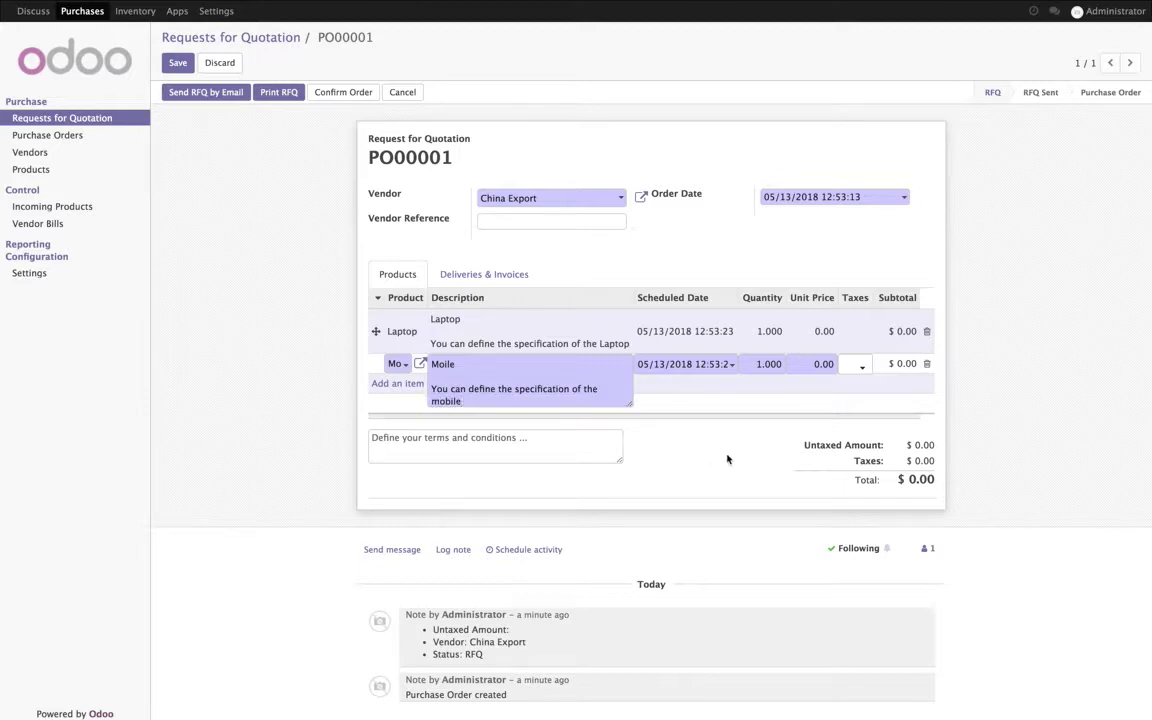
{"action": "left_click", "coordinate": [704, 333]}
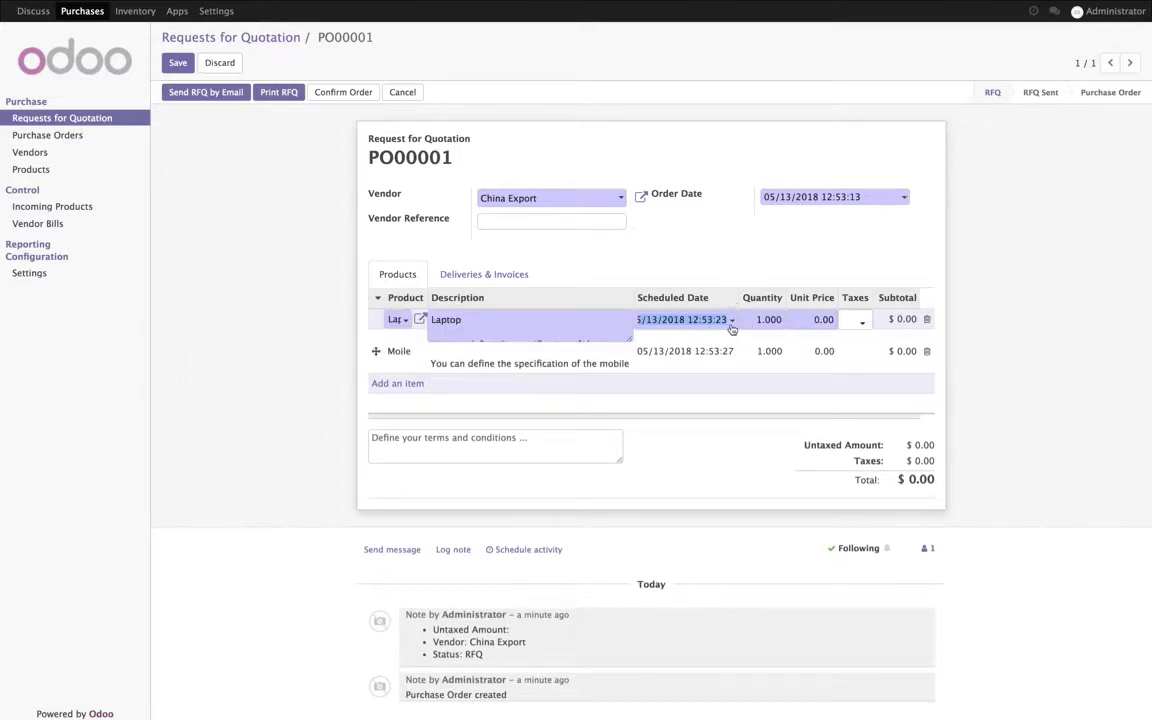
Step: Schedule the Laptop line for 05/22/2018 and the Moile line for 05/21/2018
{"action": "left_click", "coordinate": [731, 327]}
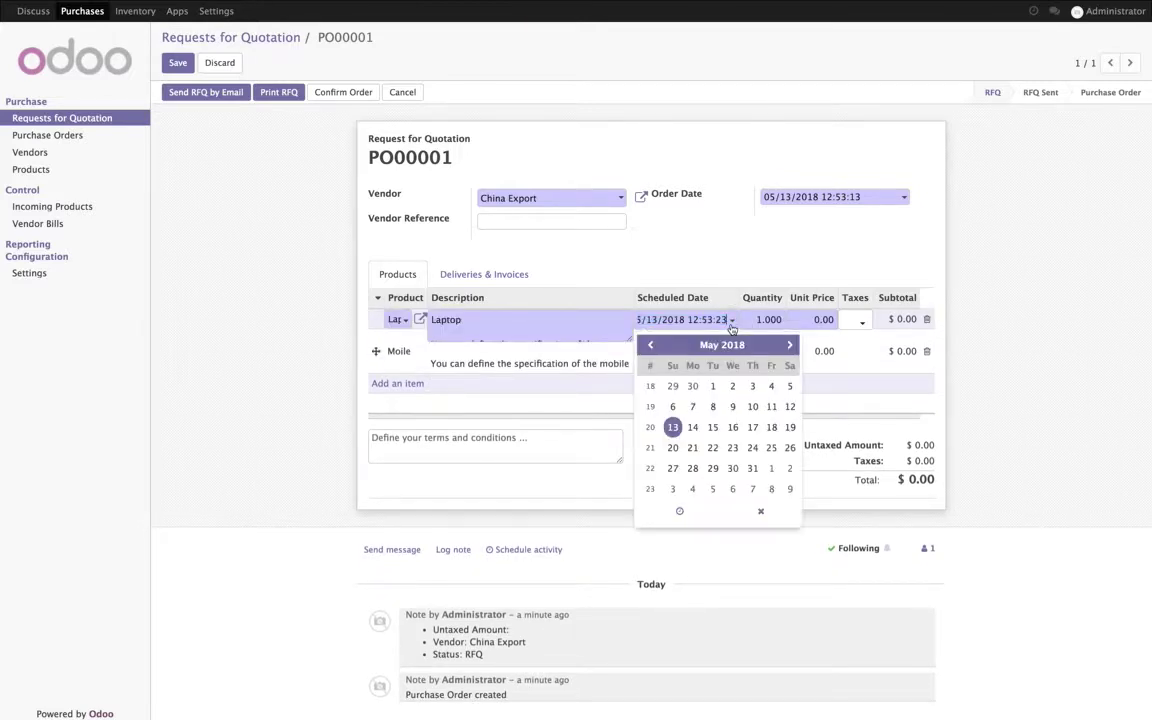
{"action": "left_click", "coordinate": [713, 448]}
{"action": "left_click", "coordinate": [640, 350]}
{"action": "left_click", "coordinate": [700, 378]}
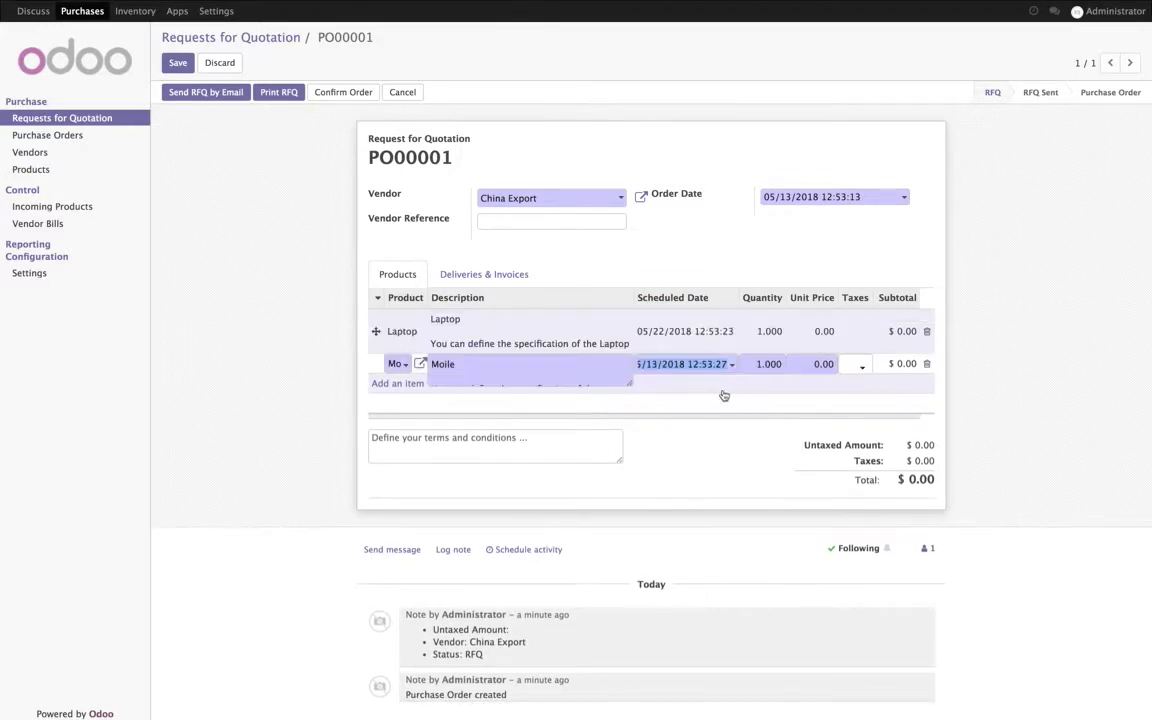
{"action": "left_click", "coordinate": [728, 365]}
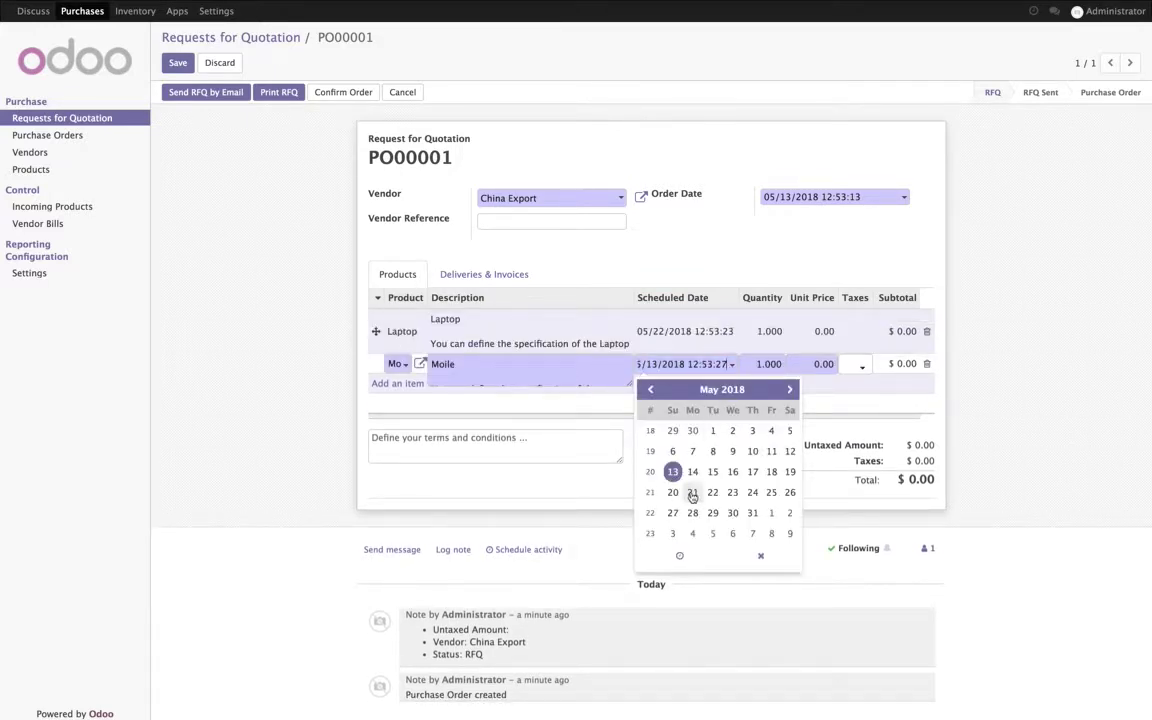
{"action": "left_click", "coordinate": [692, 493]}
{"action": "left_click", "coordinate": [905, 532]}
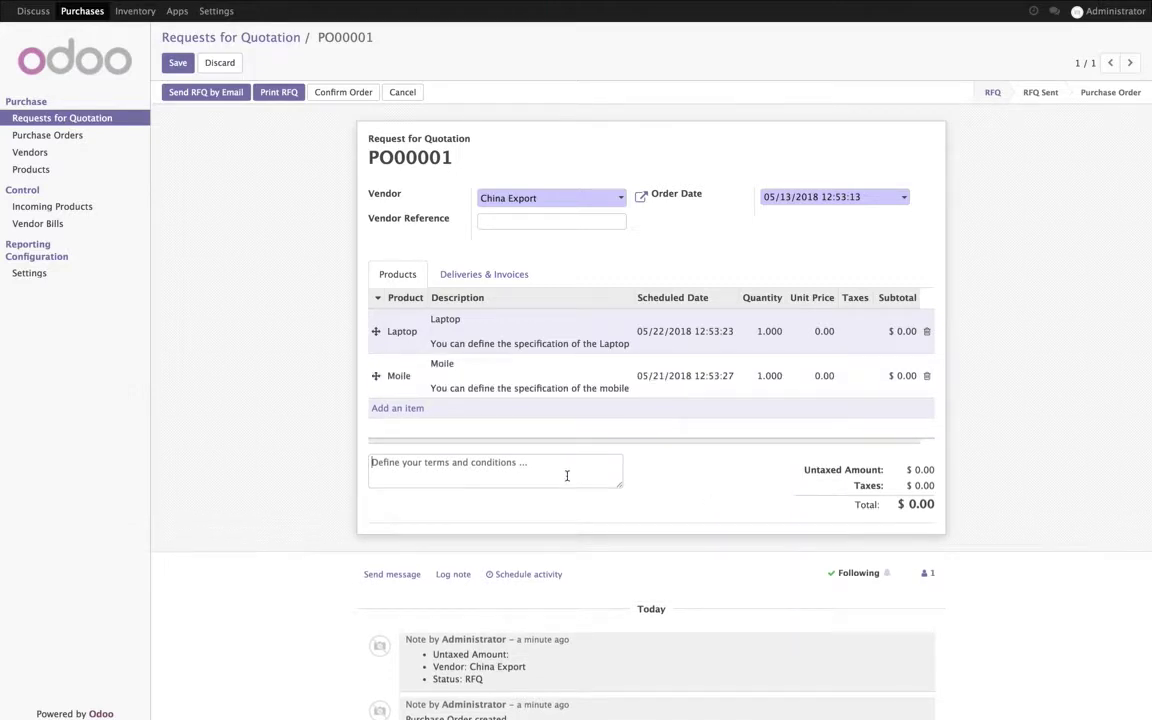
Step: Write terms listing Payment Terms, Delivery, Packaging and Service and other contracts, then save
{"action": "type", "text": "Def"}
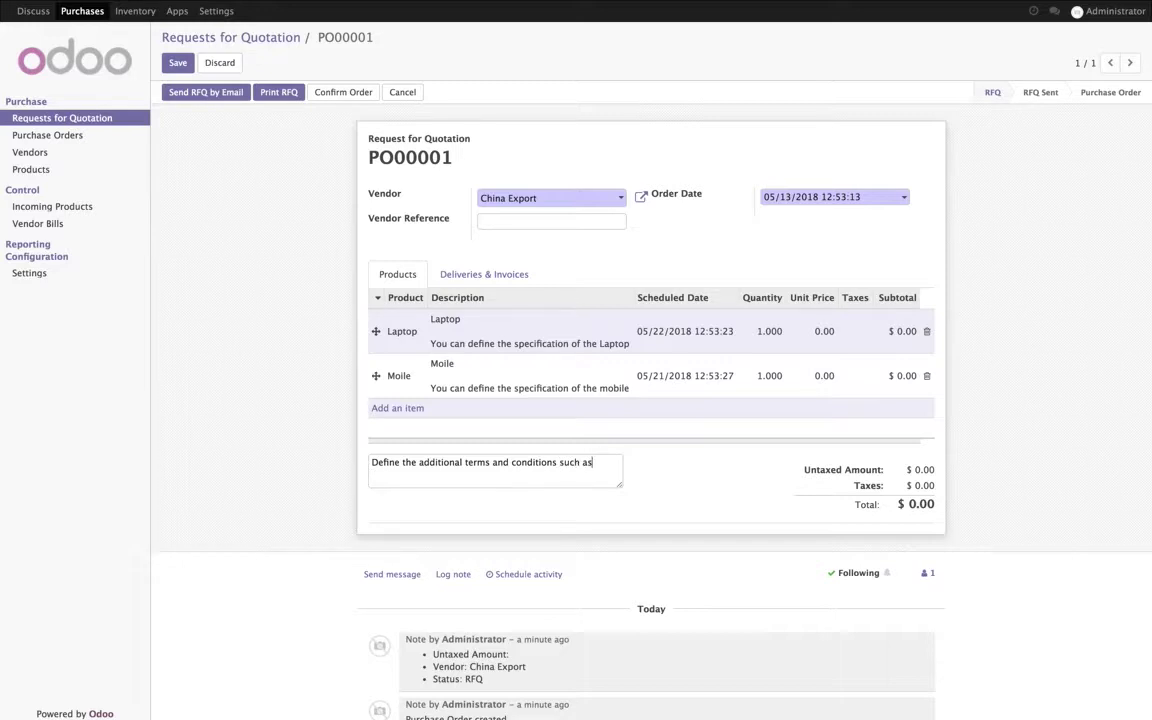
{"action": "key", "text": "Return"}
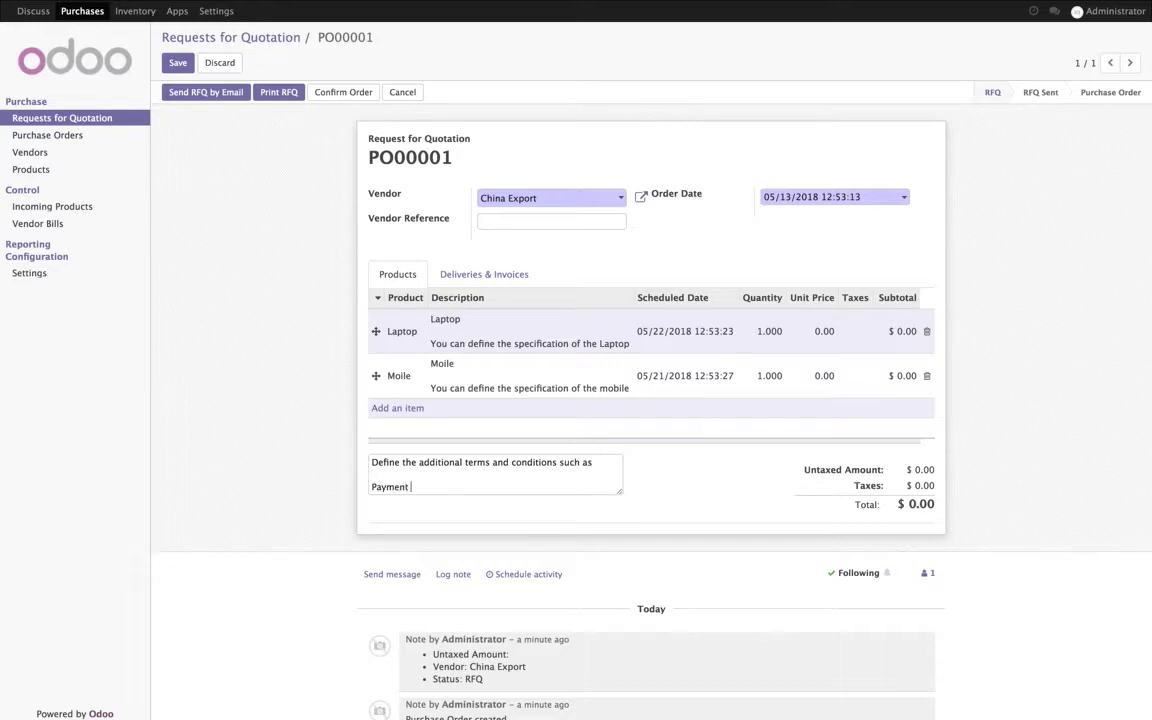
{"action": "type", "text": "Payment Terms"}
{"action": "key", "text": "Return"}
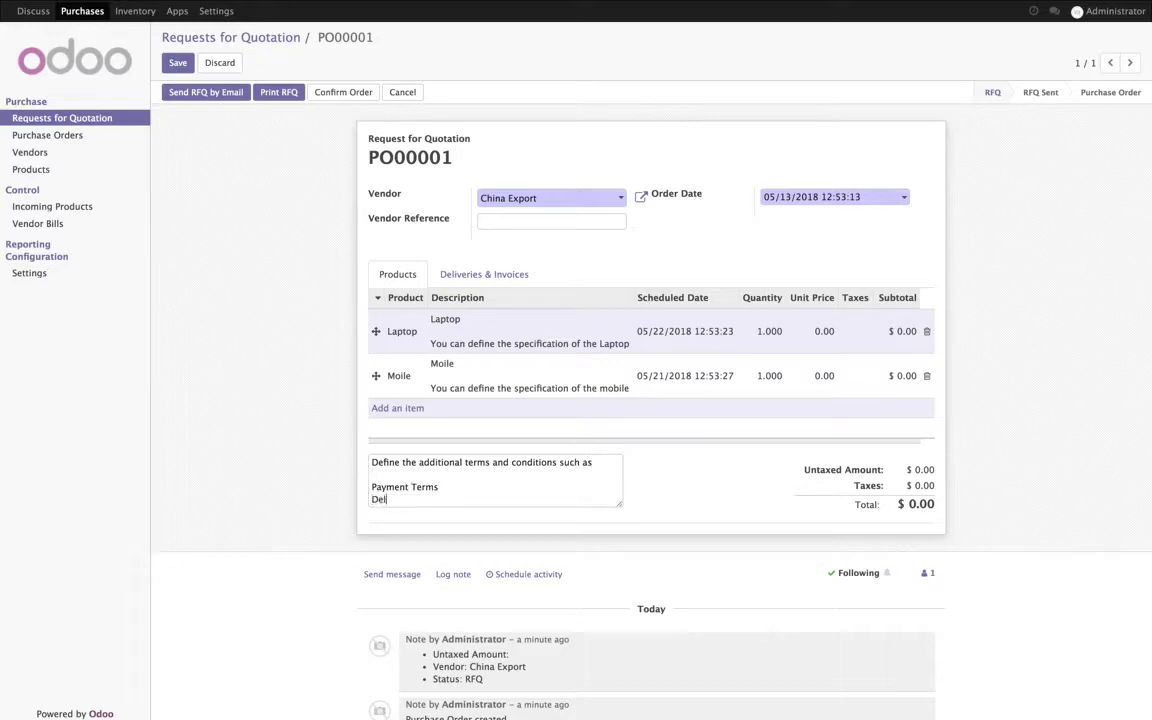
{"action": "type", "text": "Delivery"}
{"action": "key", "text": "Return"}
{"action": "type", "text": "P"}
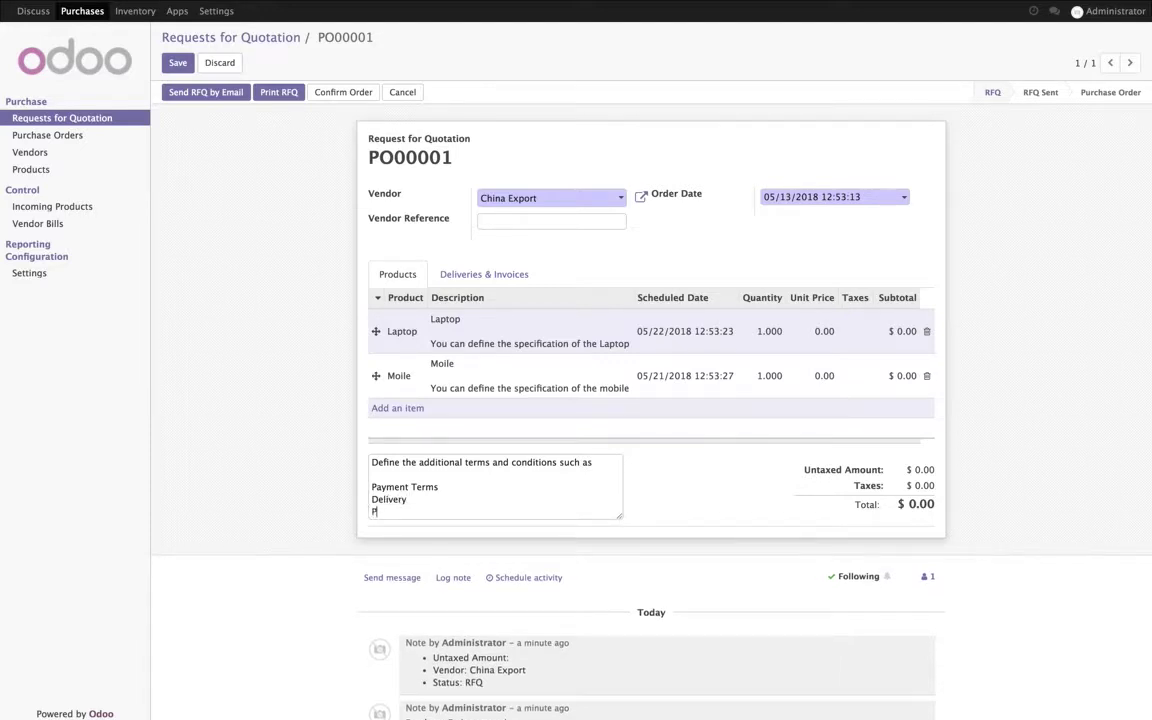
{"action": "type", "text": "ackaging"}
{"action": "key", "text": "Return"}
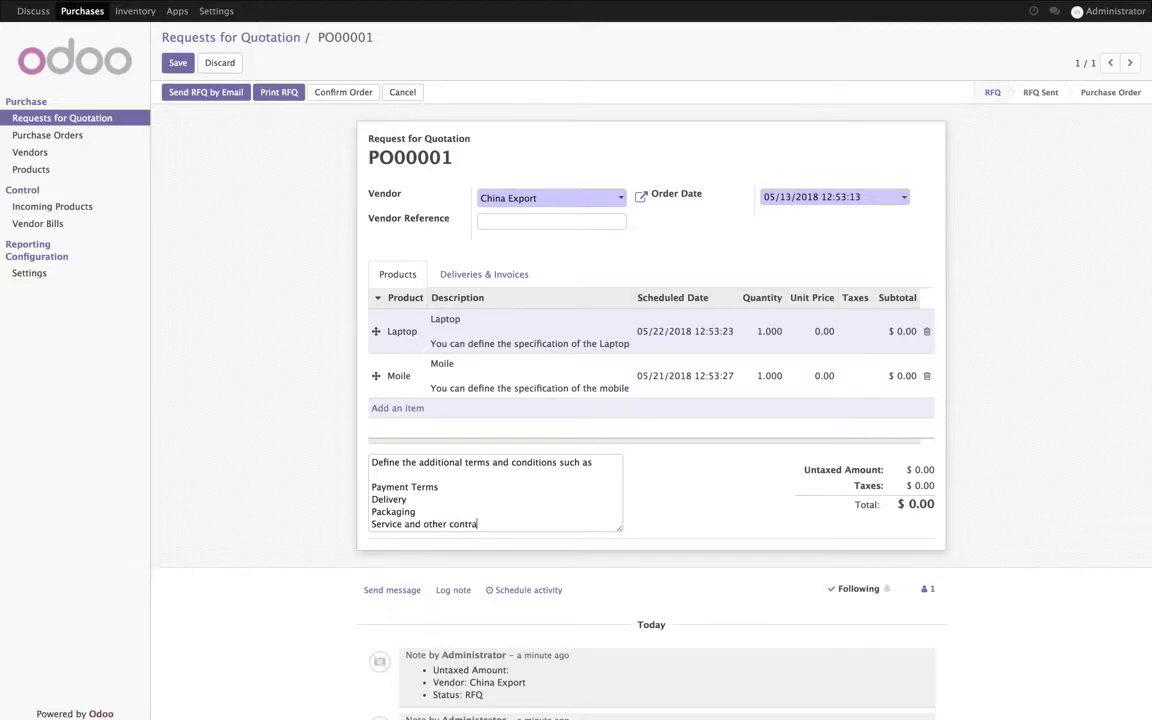
{"action": "type", "text": "Service and other contracts"}
{"action": "key", "text": "Return"}
{"action": "key", "text": "BackSpace"}
{"action": "type", "text": "."}
{"action": "left_click", "coordinate": [175, 65]}
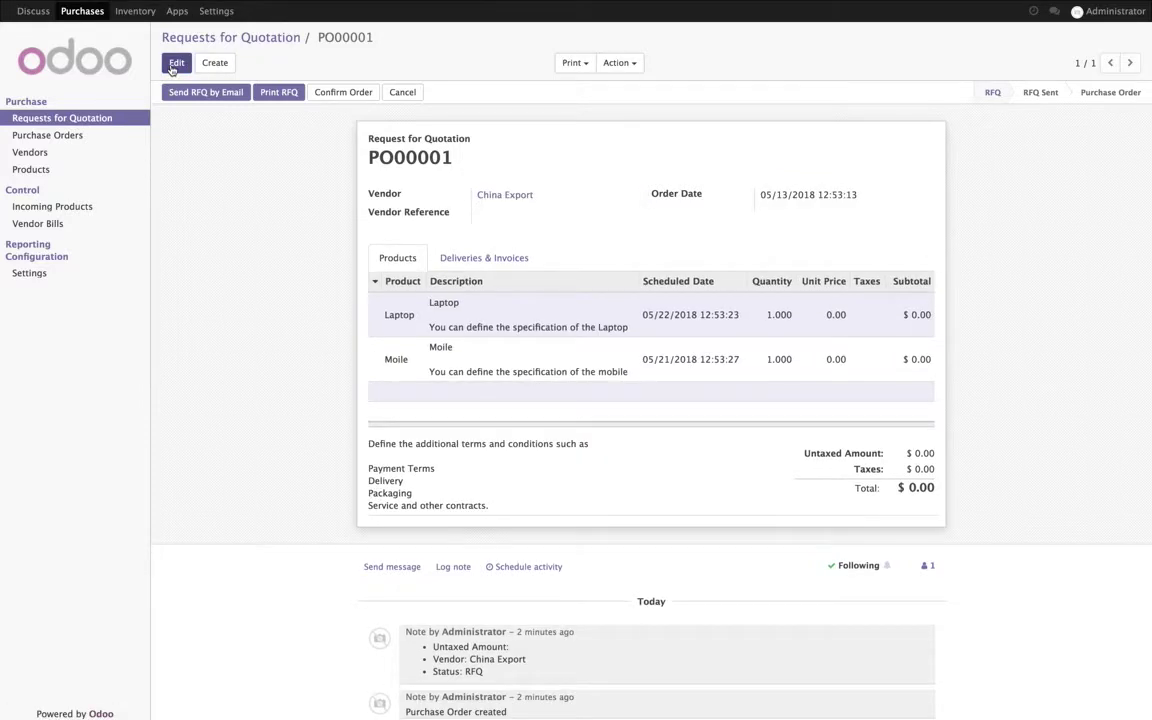
Step: Confirm PO00001 as an order, cancel it, and set it back to draft
{"action": "left_click", "coordinate": [333, 93]}
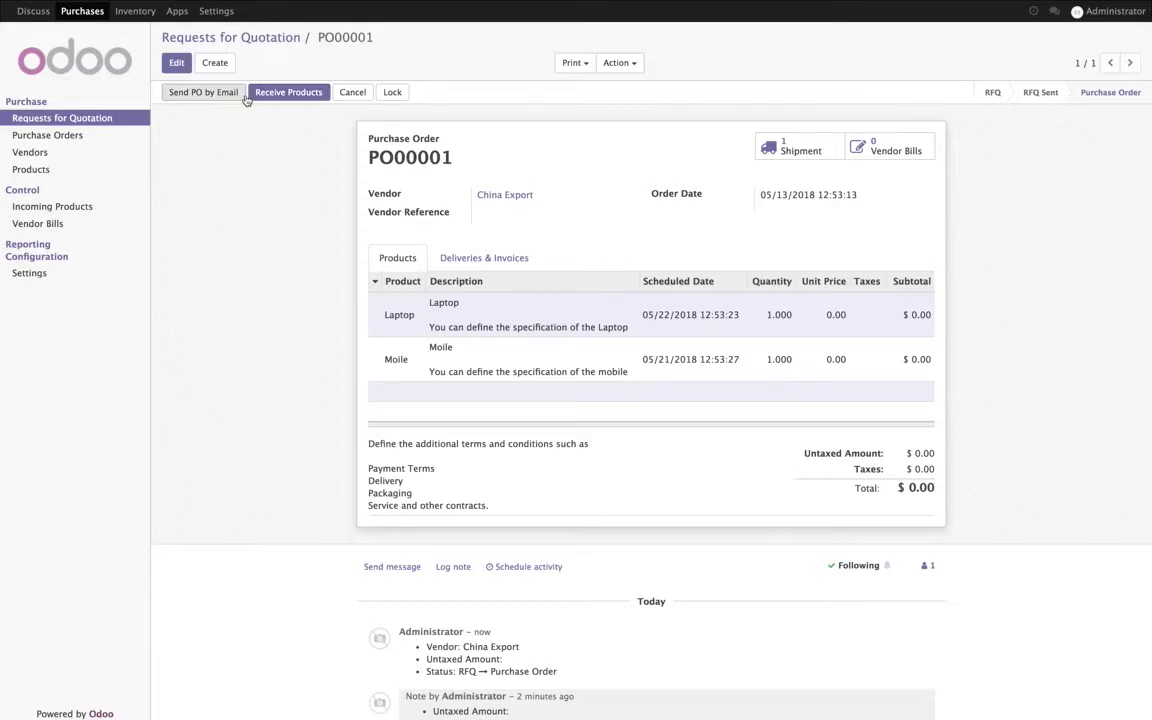
{"action": "left_click", "coordinate": [352, 98]}
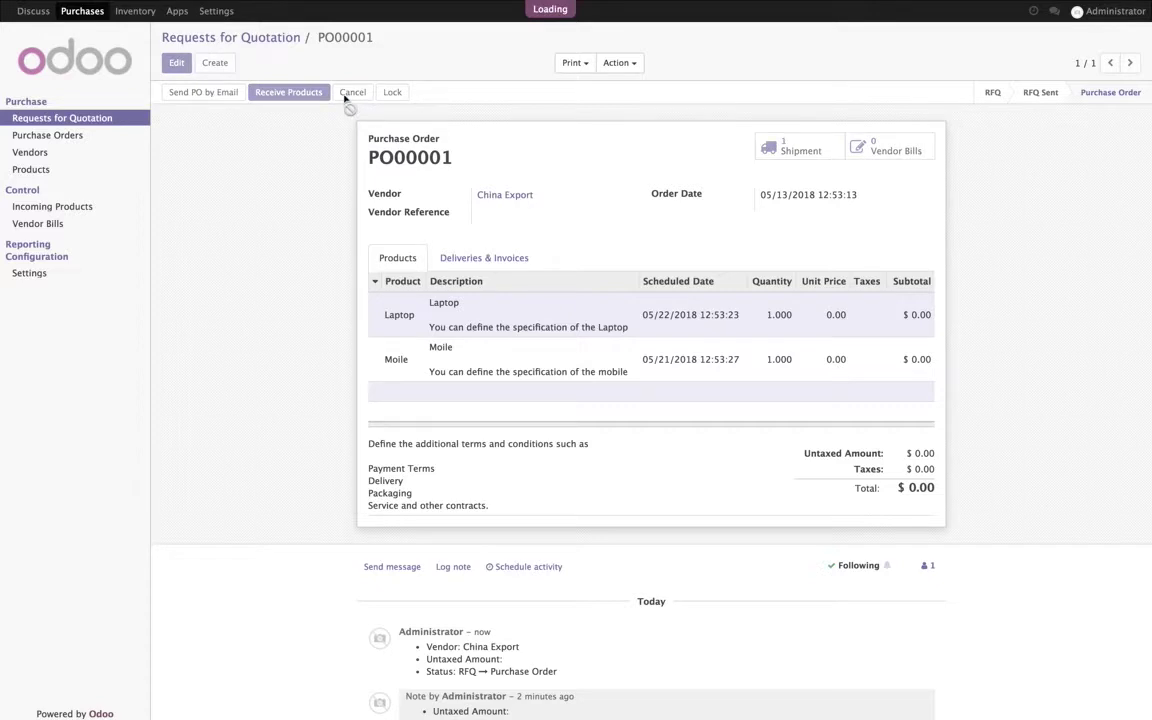
{"action": "left_click", "coordinate": [207, 94]}
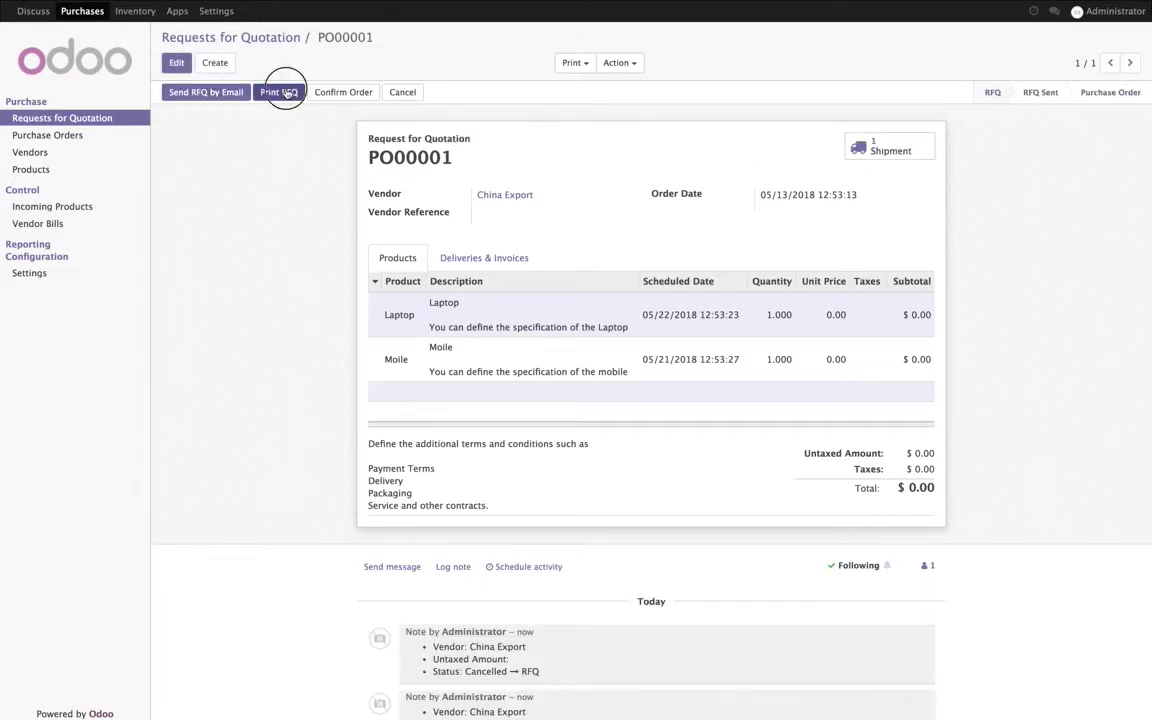
Step: Regenerate the PO00001 PDF and review its specifications, expected dates and terms
{"action": "left_click", "coordinate": [282, 92]}
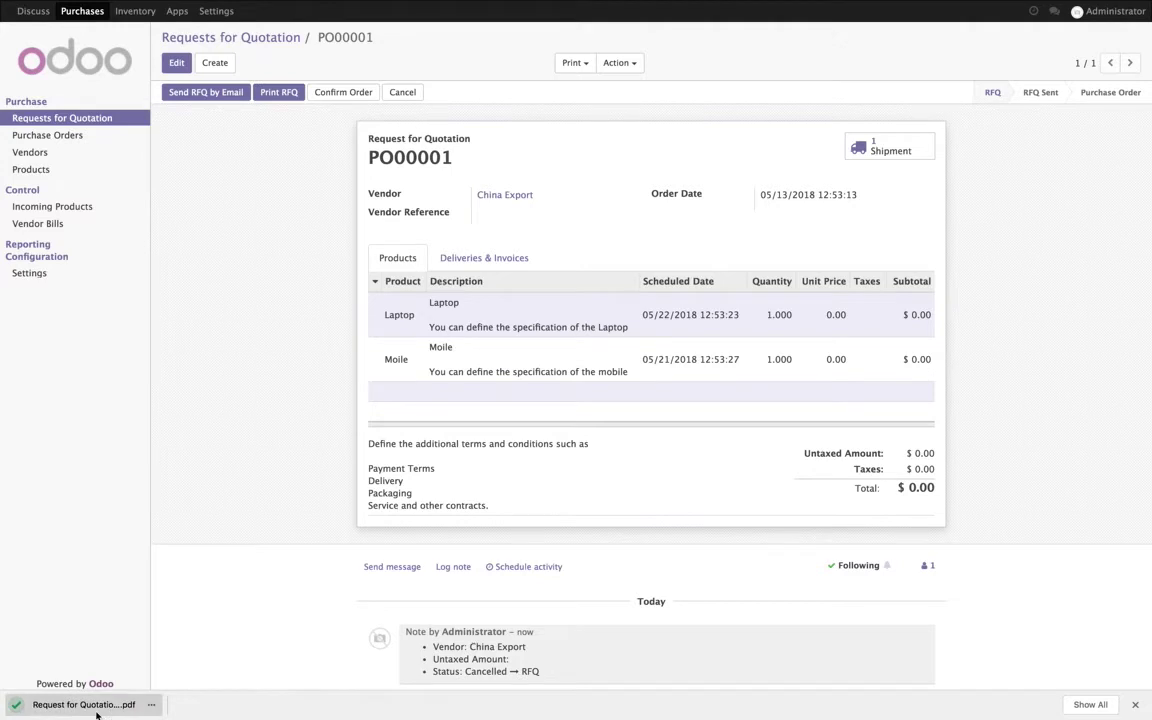
{"action": "left_click", "coordinate": [97, 714]}
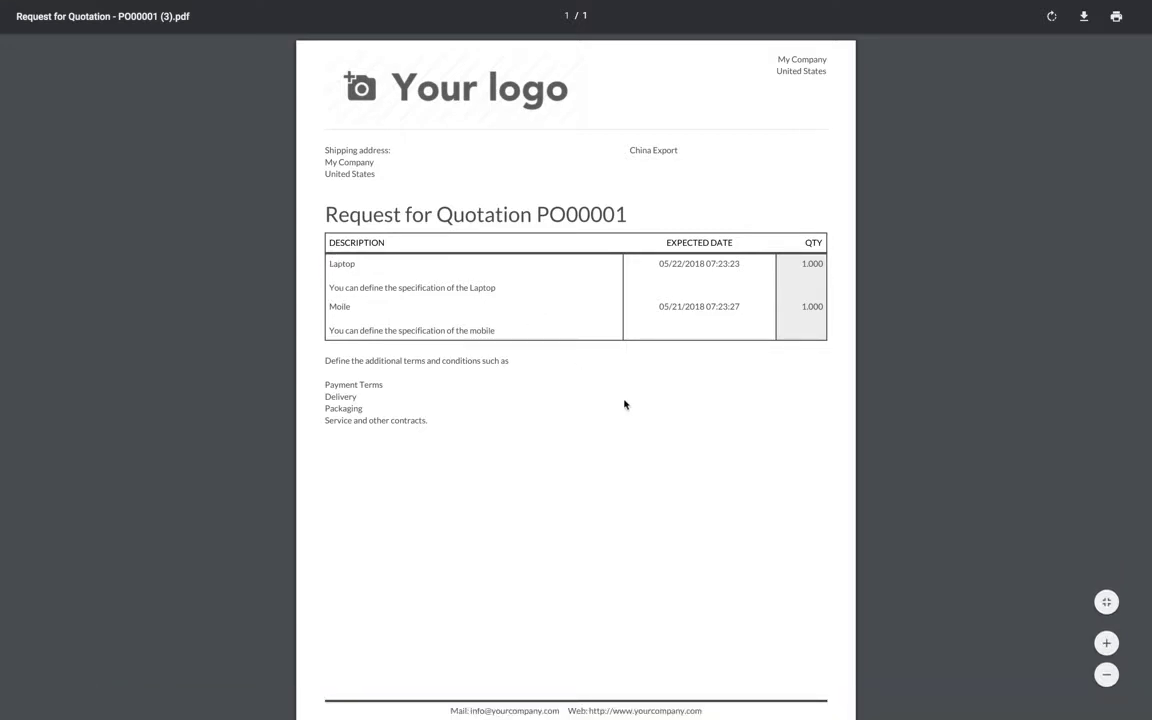
{"action": "scroll", "coordinate": [614, 414], "scroll_direction": "down", "scroll_amount": 2}
{"action": "scroll", "coordinate": [614, 414], "scroll_direction": "up", "scroll_amount": 2}
{"action": "left_click", "coordinate": [175, 31]}
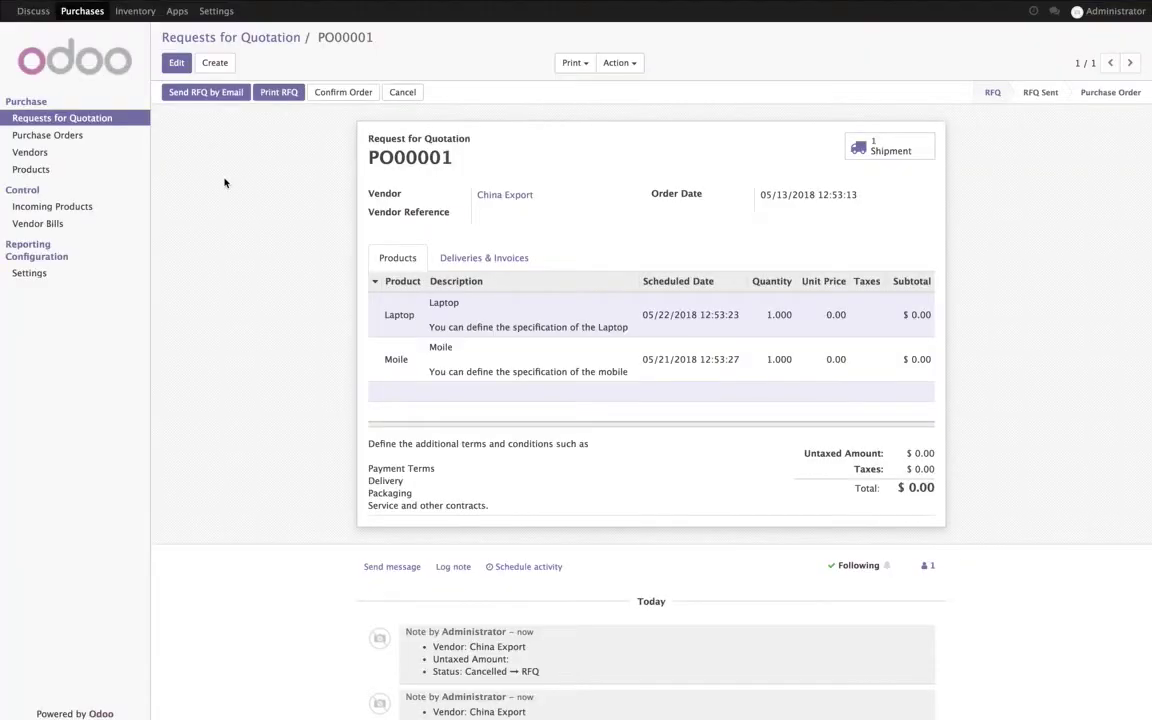
Step: Add the vendor's e-mail address and send the RFQ with its PDF to China Export
{"action": "left_click", "coordinate": [216, 93]}
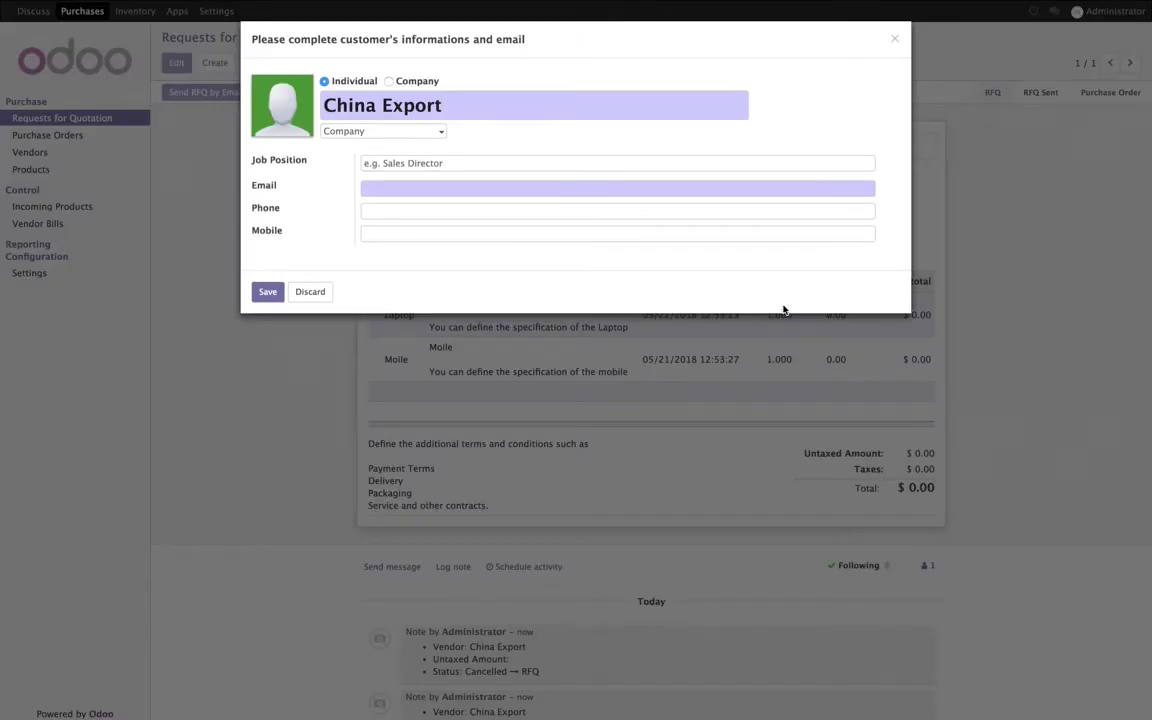
{"action": "left_click", "coordinate": [476, 190]}
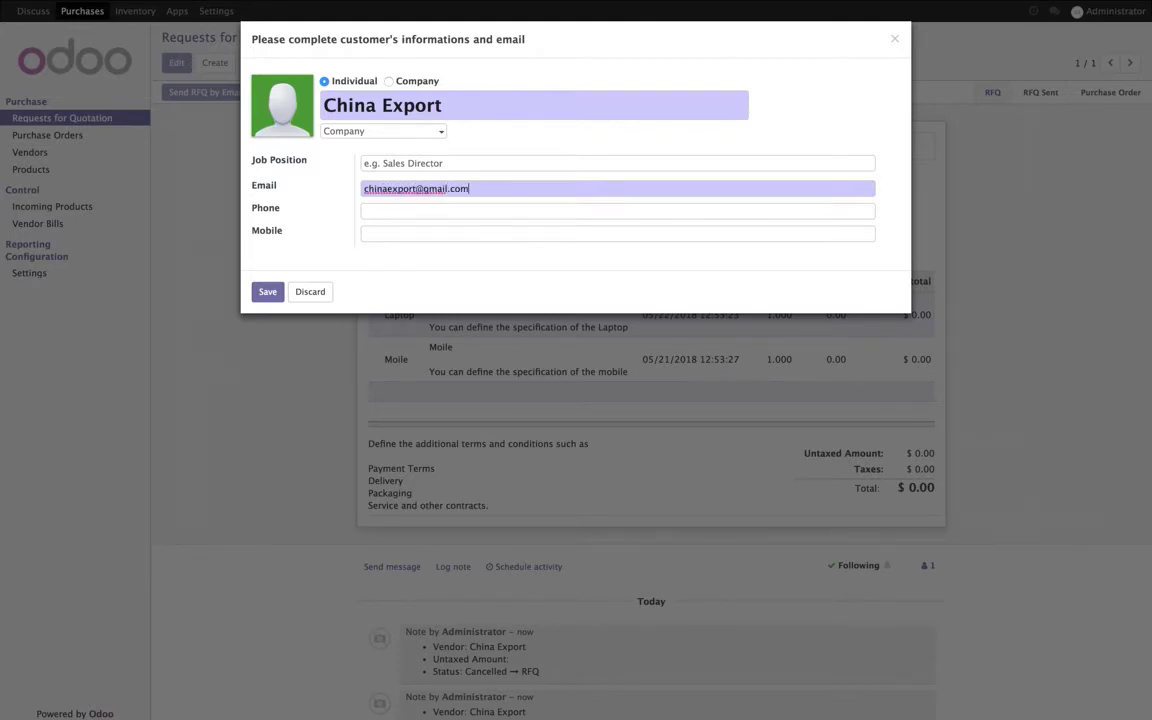
{"action": "left_click", "coordinate": [268, 291]}
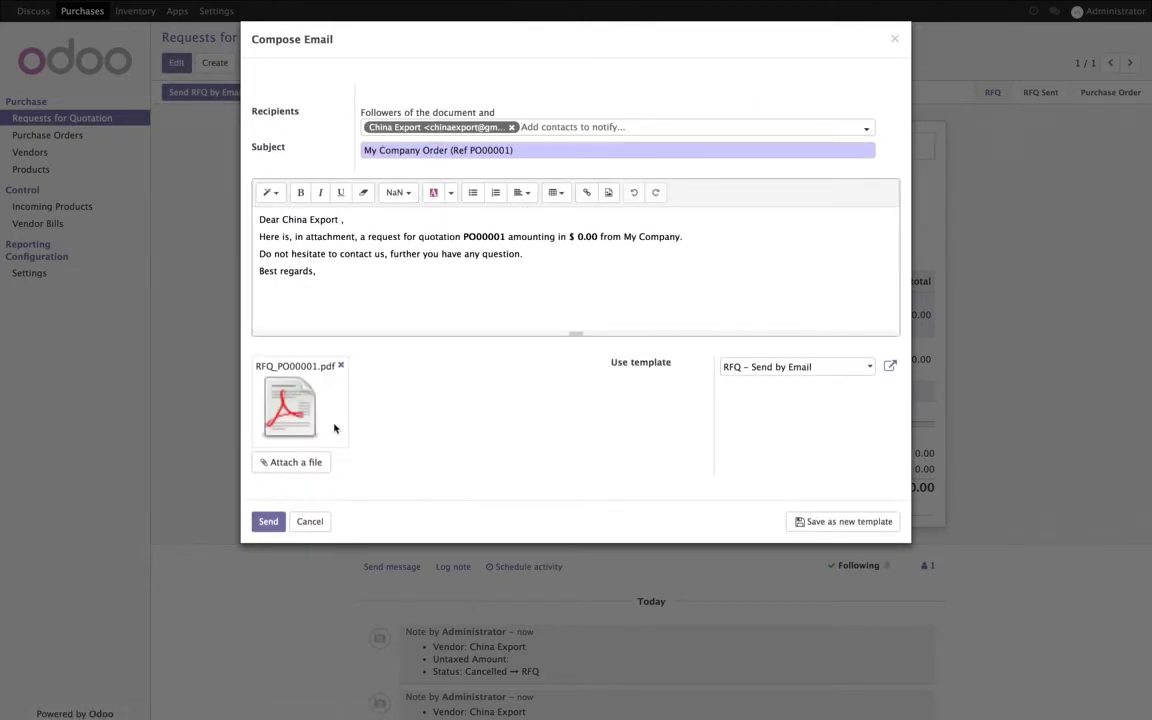
{"action": "left_click", "coordinate": [268, 521]}
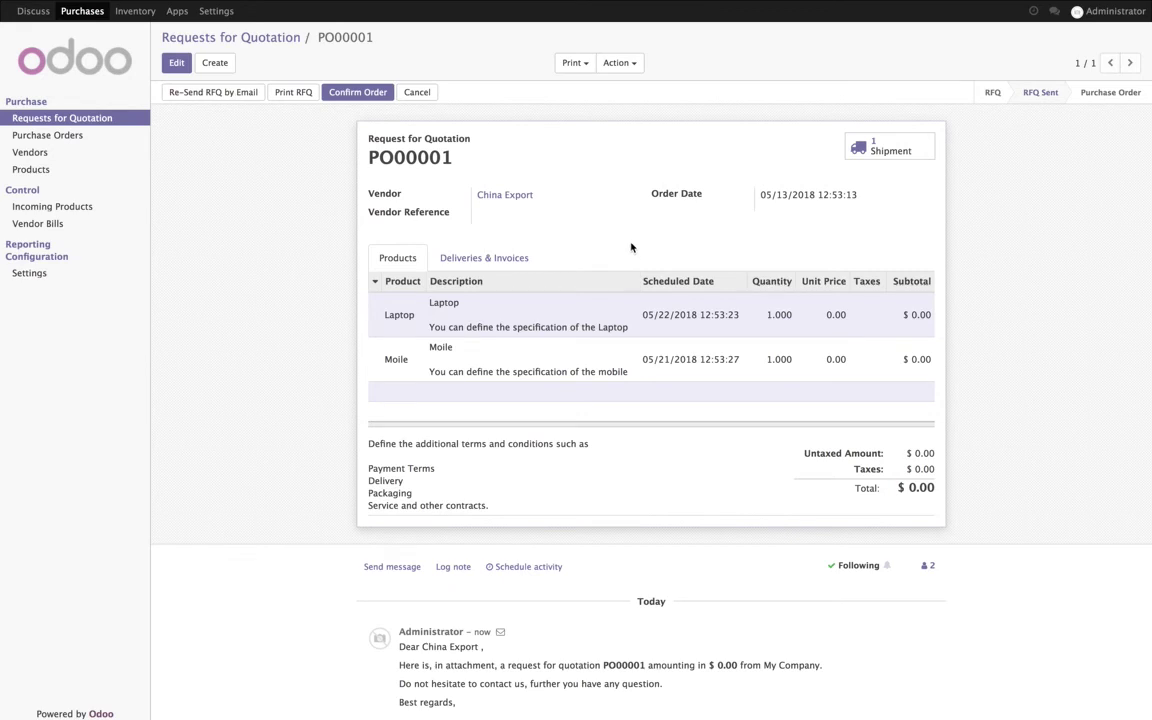
Step: Preview the sent RFQ_PO00001.pdf attachment, checking China Export's specification lines and terms
{"action": "scroll", "coordinate": [681, 576], "scroll_direction": "down", "scroll_amount": 5}
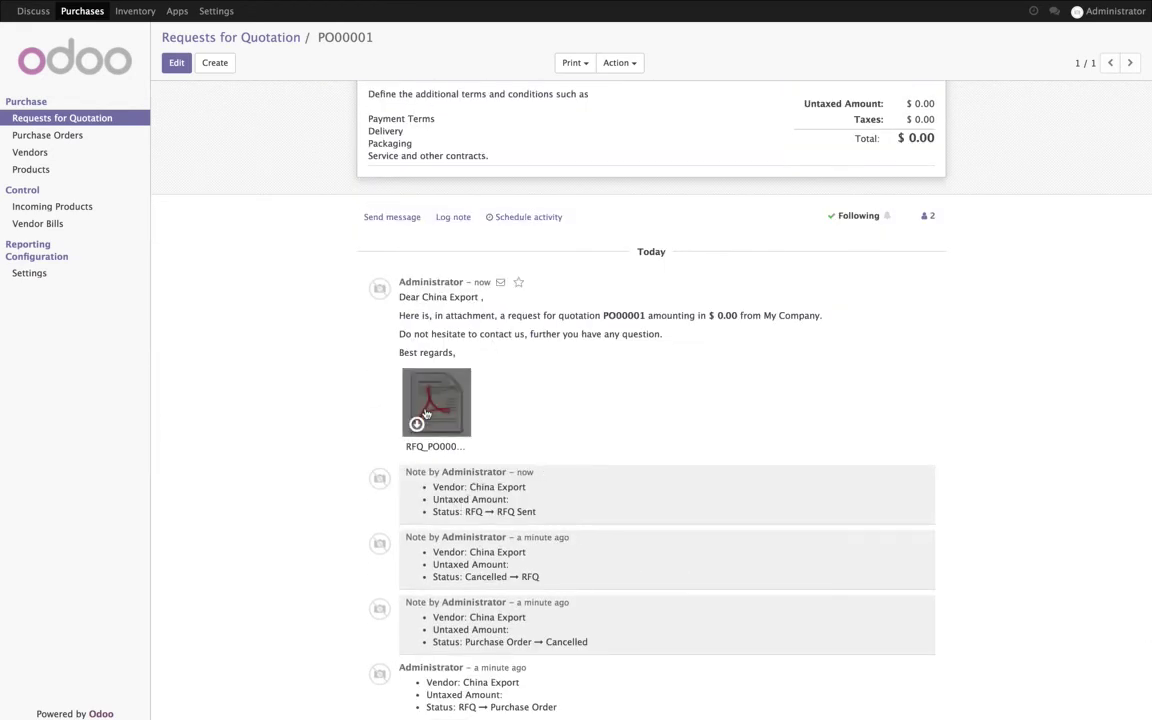
{"action": "left_click", "coordinate": [432, 409]}
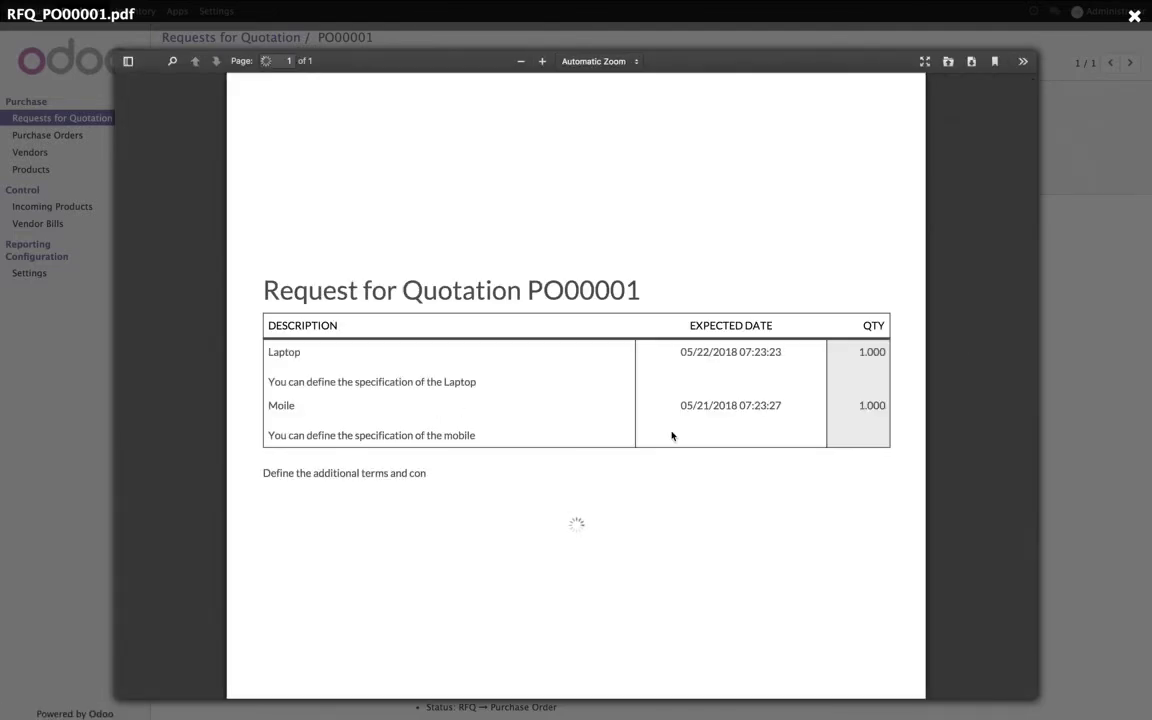
{"action": "scroll", "coordinate": [672, 436], "scroll_direction": "up", "scroll_amount": 1}
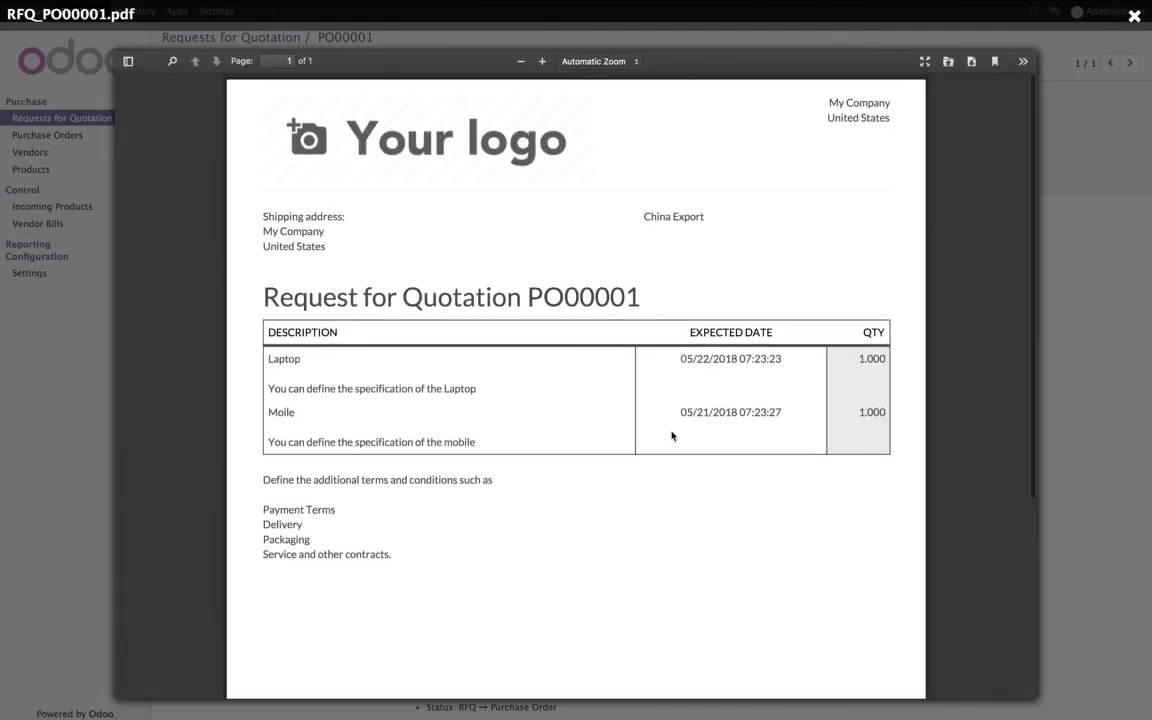
{"action": "scroll", "coordinate": [672, 436], "scroll_direction": "down", "scroll_amount": 3}
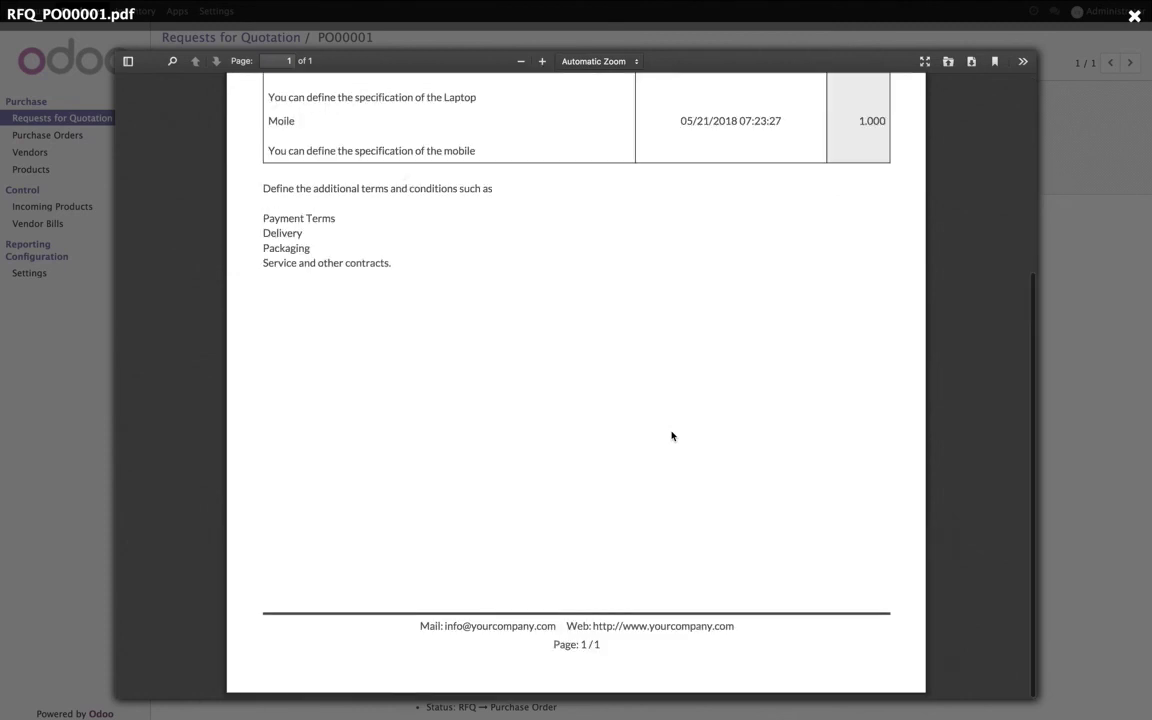
{"action": "scroll", "coordinate": [672, 436], "scroll_direction": "up", "scroll_amount": 3}
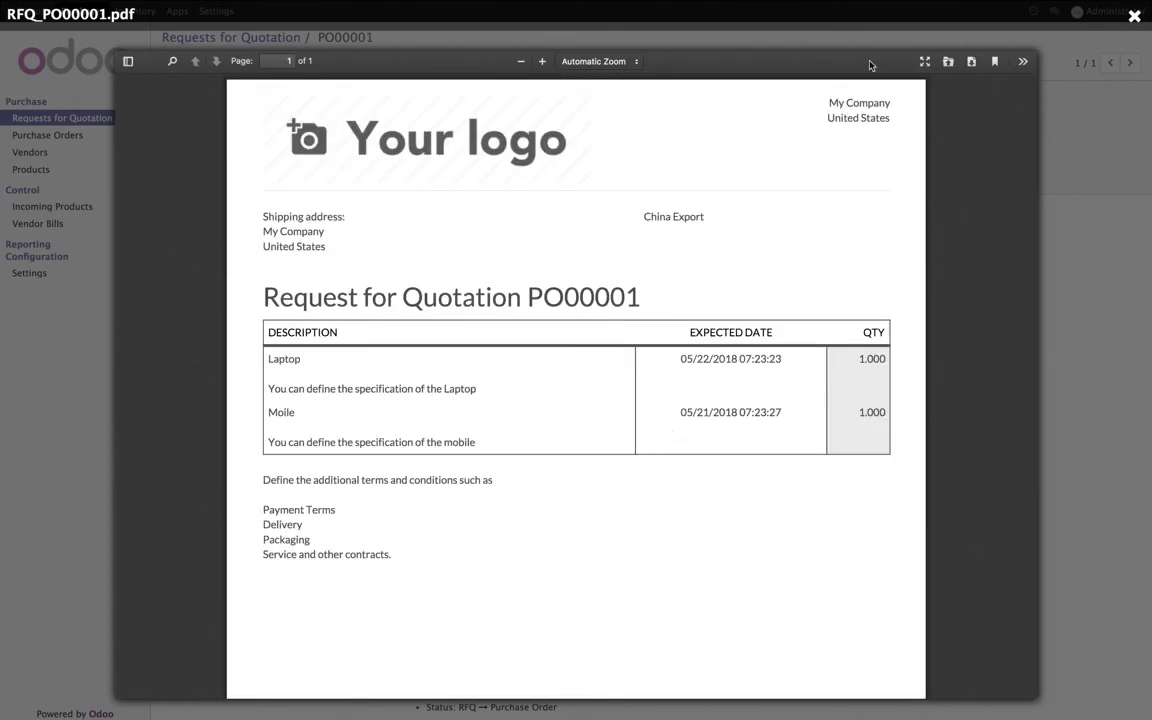